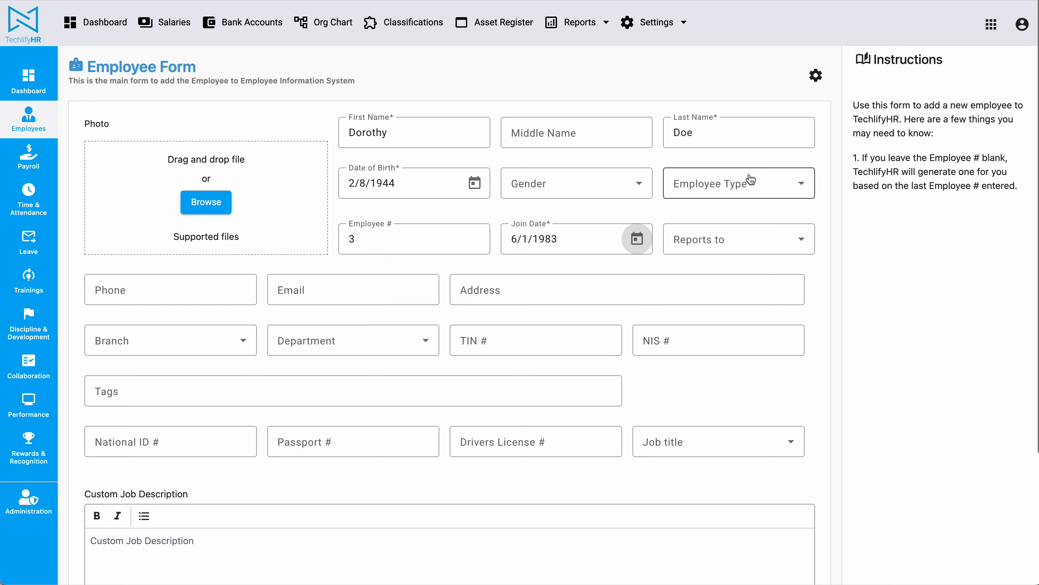
Set the new employee's job title to Civil engineer and save the employee record.
scroll(864, 458, down, 5)
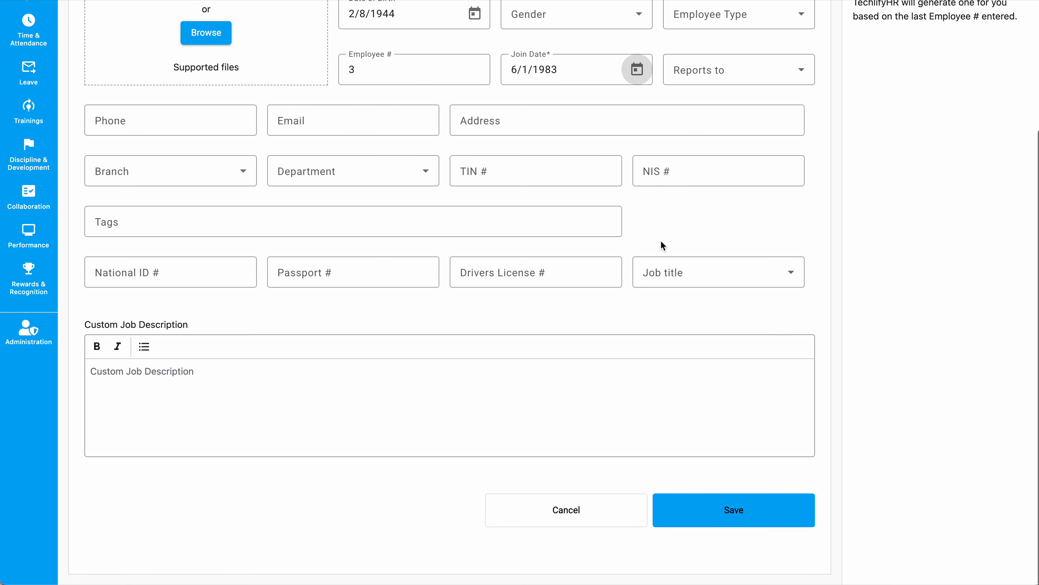
click(680, 272)
scroll(689, 422, down, 5)
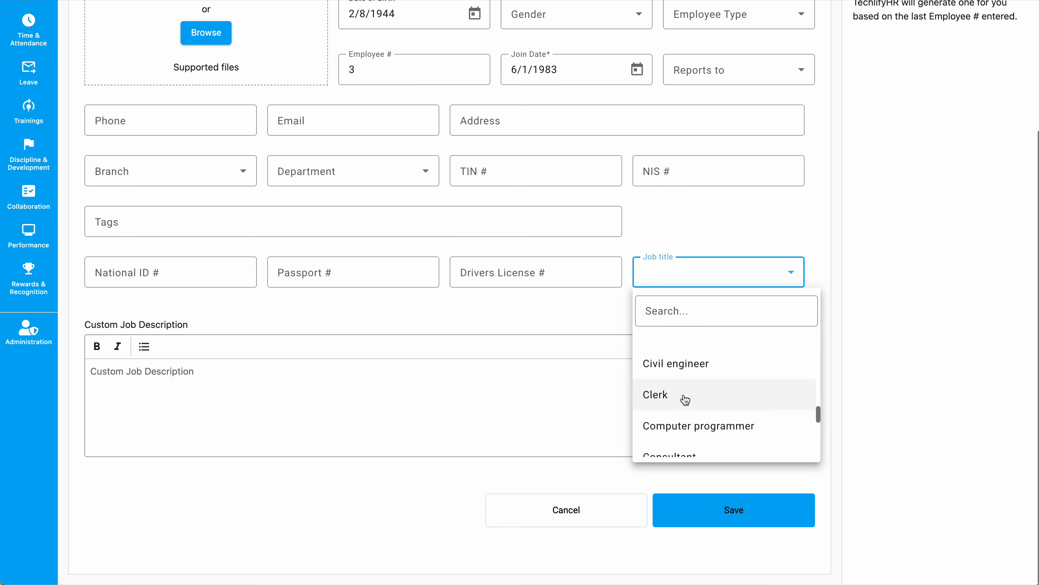
click(686, 375)
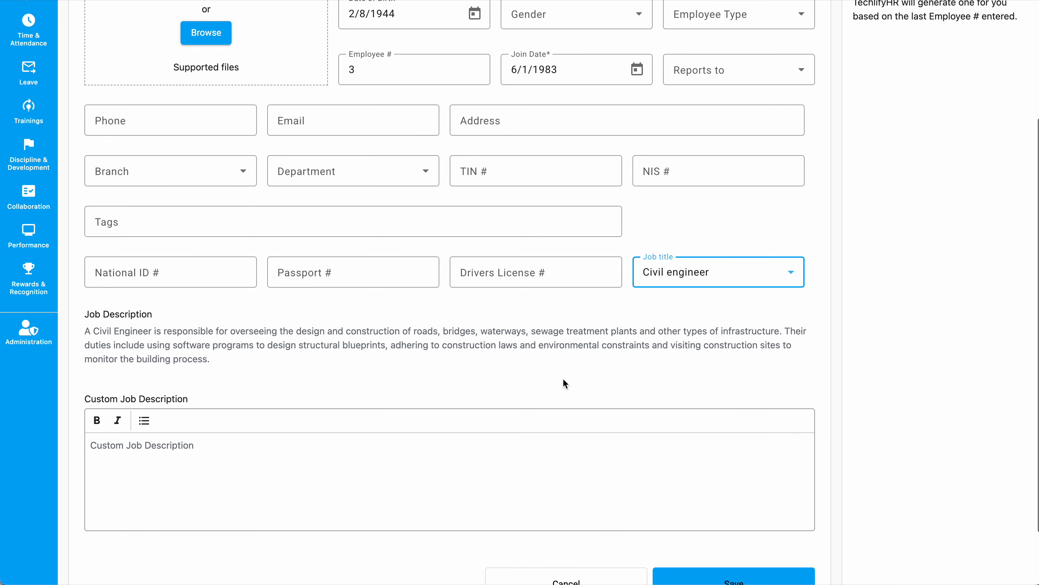
scroll(574, 410, down, 2)
click(784, 513)
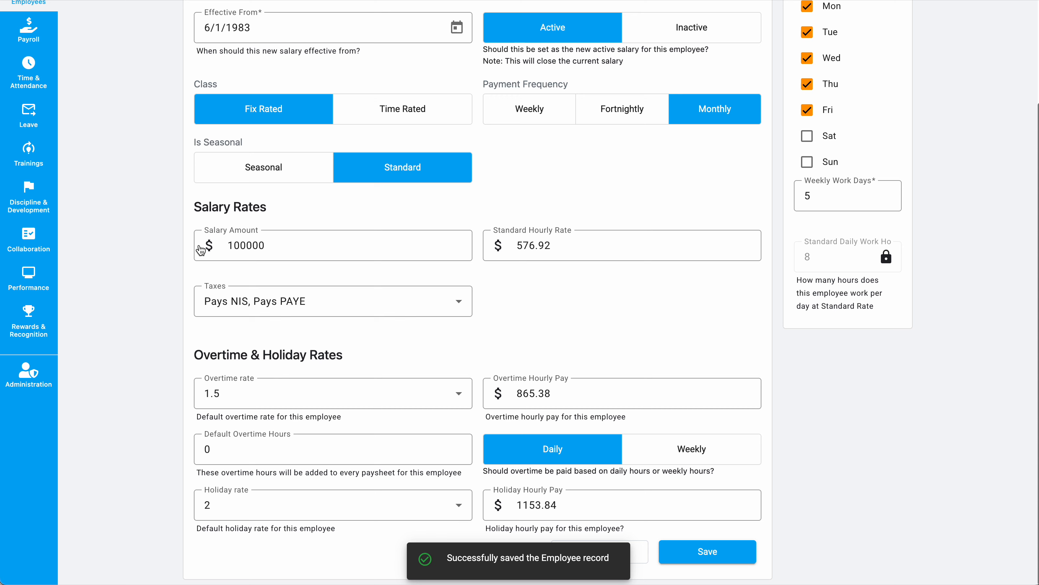
Set the employee's salary amount to 300000 and save the salary record.
drag(233, 245, 219, 247)
text(2)
key(BackSpace)
key(BackSpace)
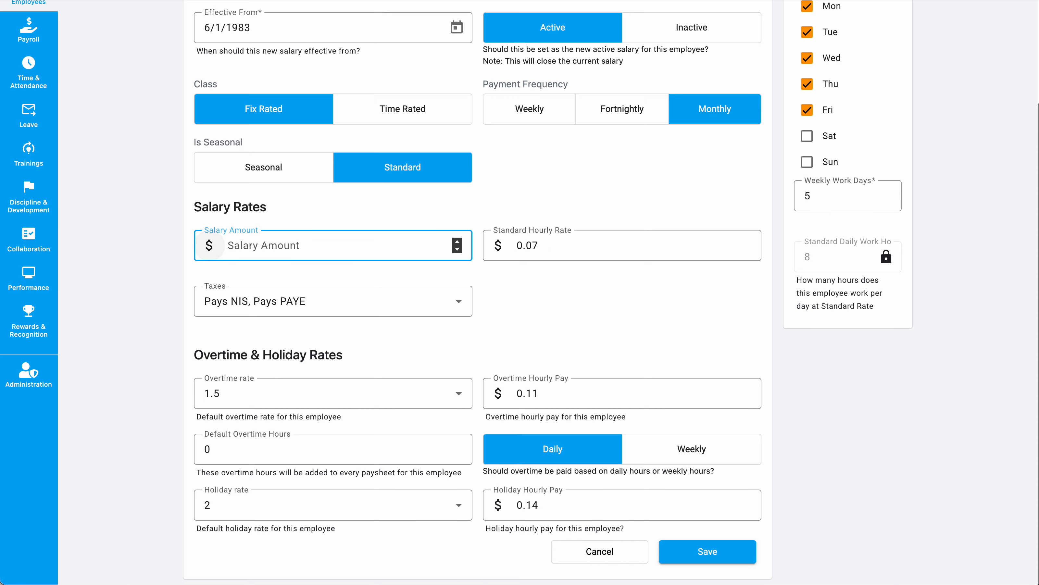
text(300000)
click(848, 399)
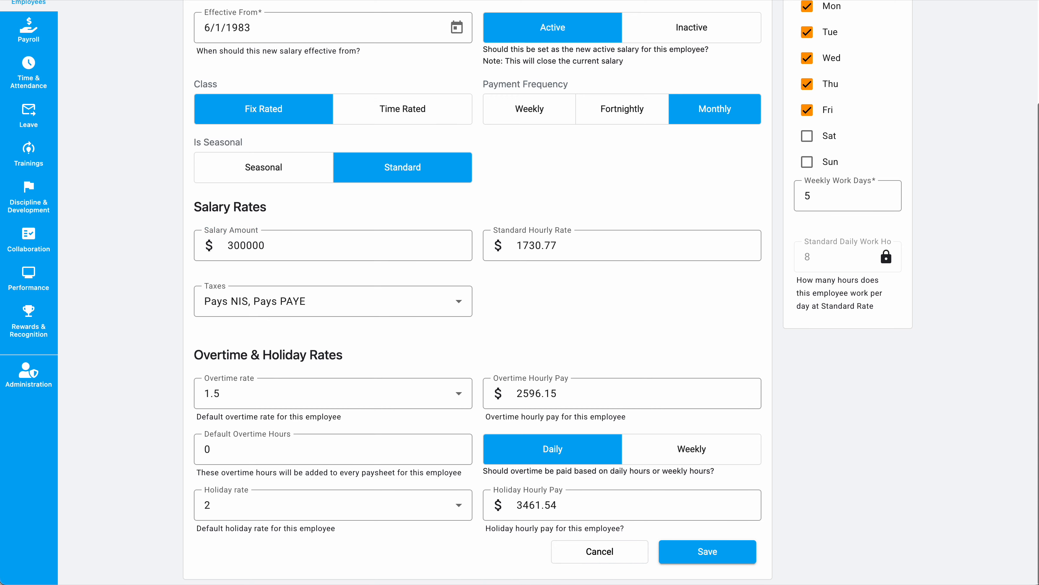
click(695, 562)
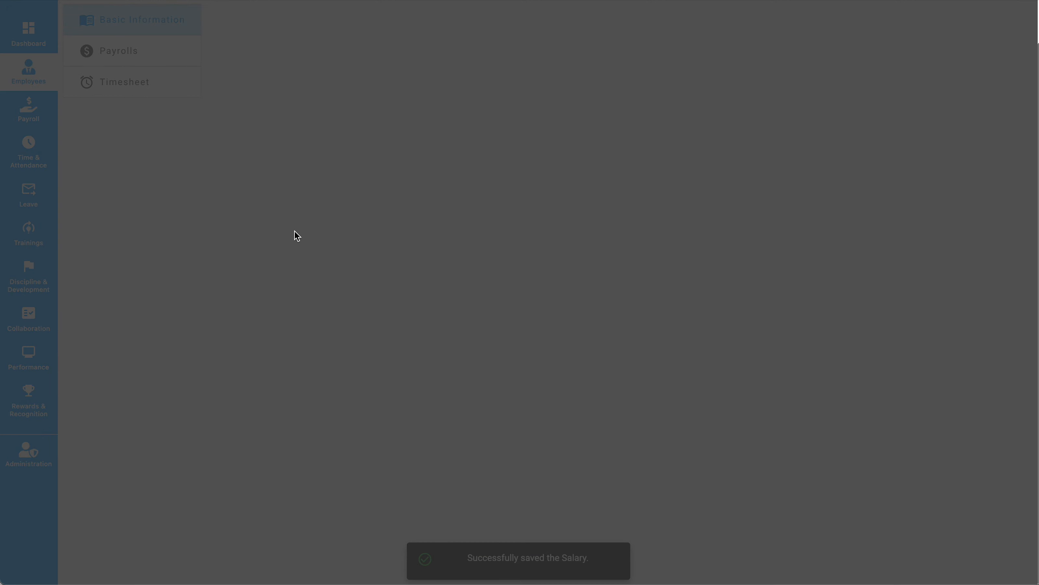
Open the third employee in the employee list for editing and check the available Branch and Department choices.
scroll(295, 231, up, 2)
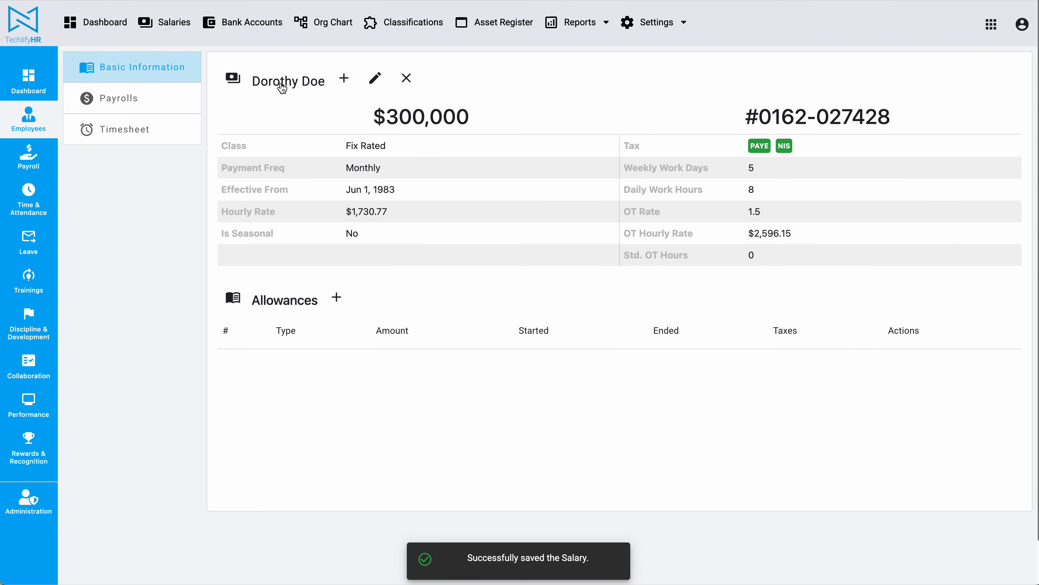
click(282, 88)
click(28, 119)
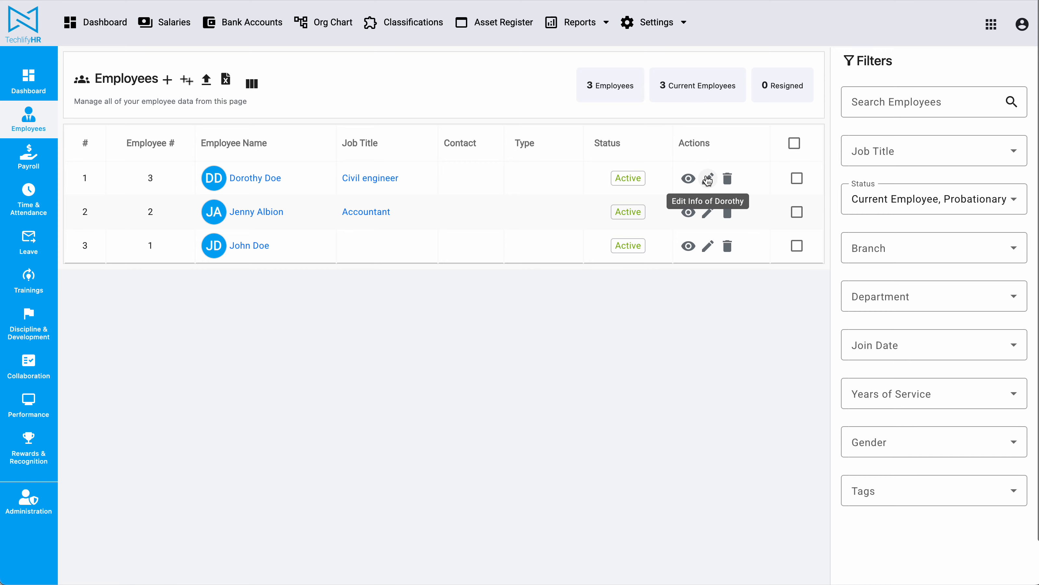
click(701, 249)
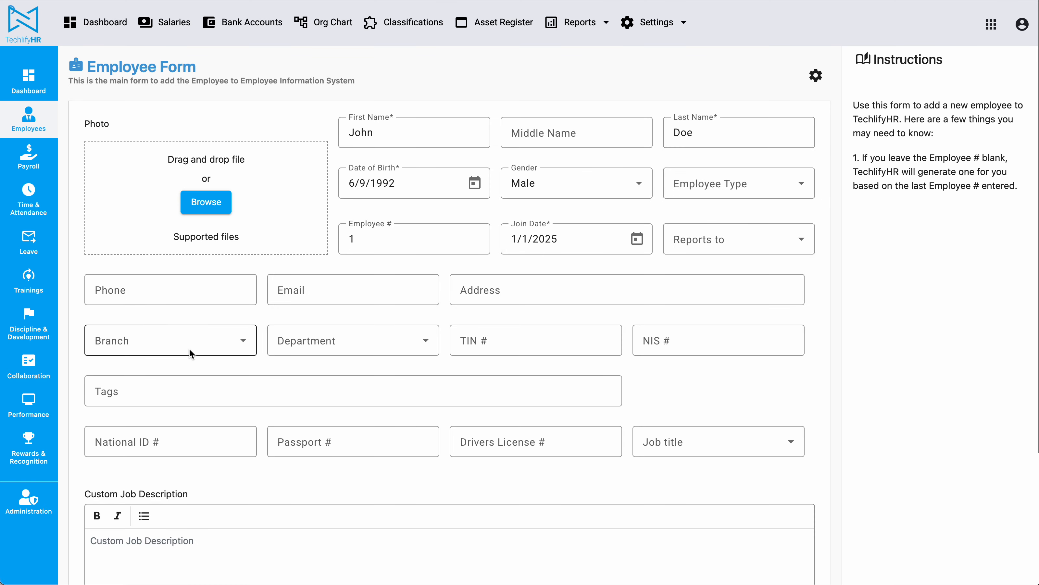
click(189, 348)
click(345, 355)
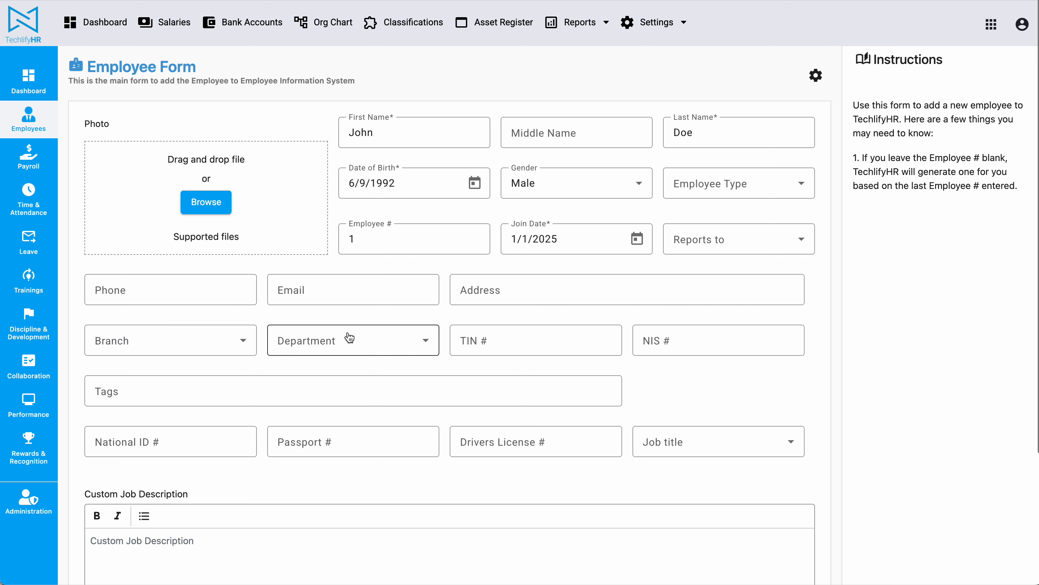
click(324, 349)
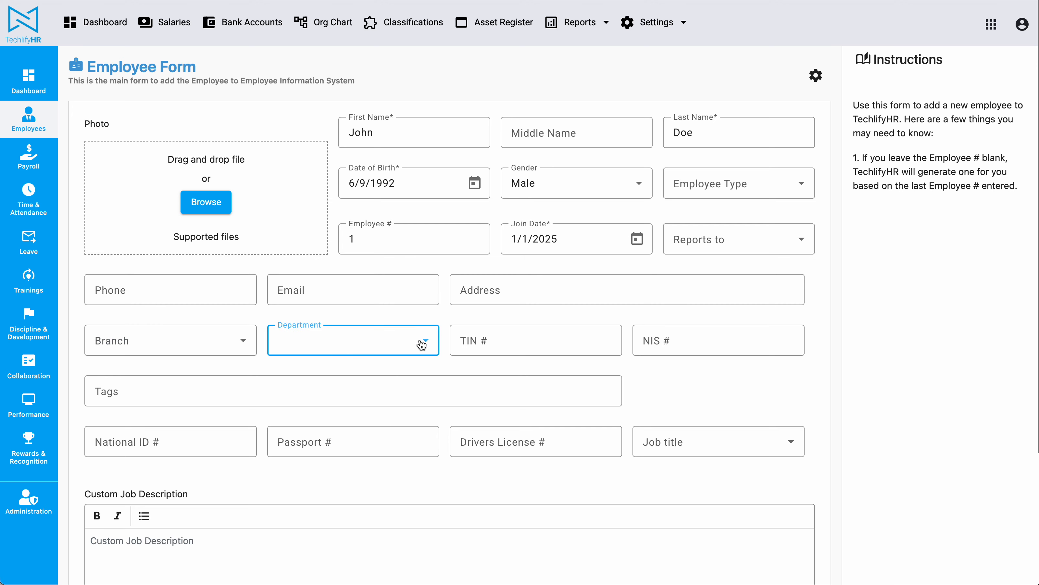
click(364, 368)
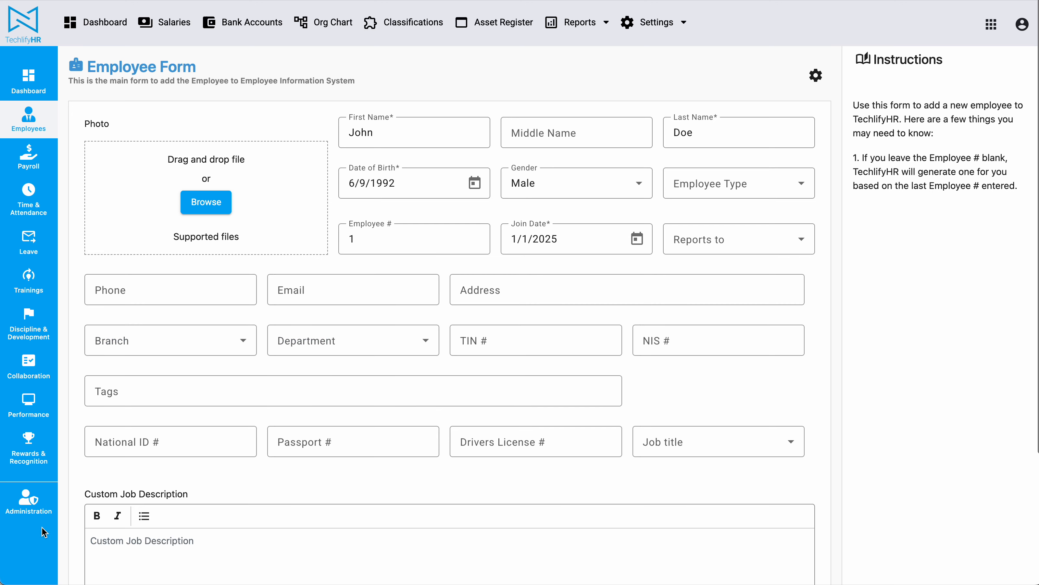
Add a new branch titled Berbice in the administration area.
click(28, 510)
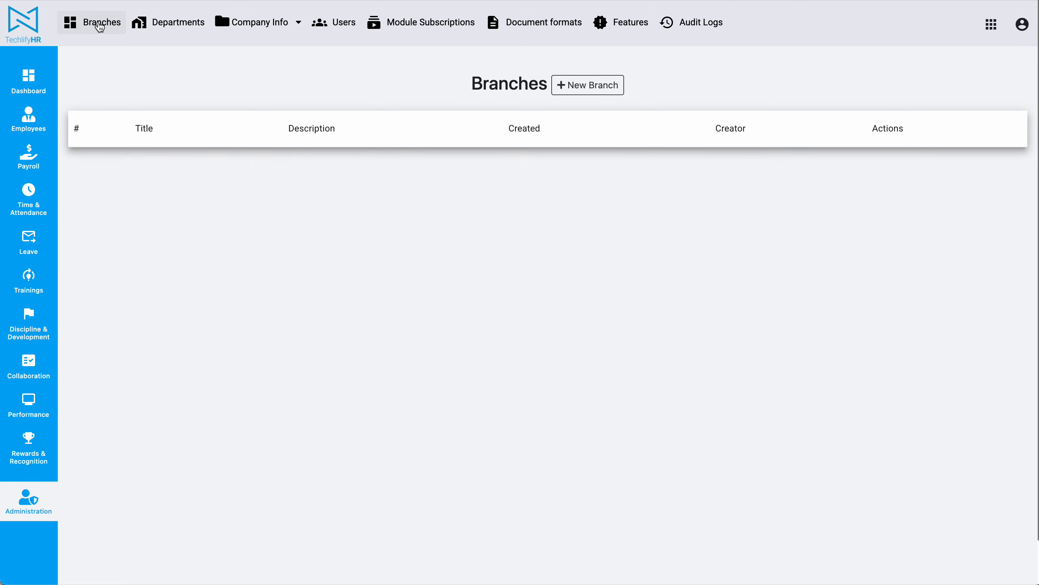
click(613, 86)
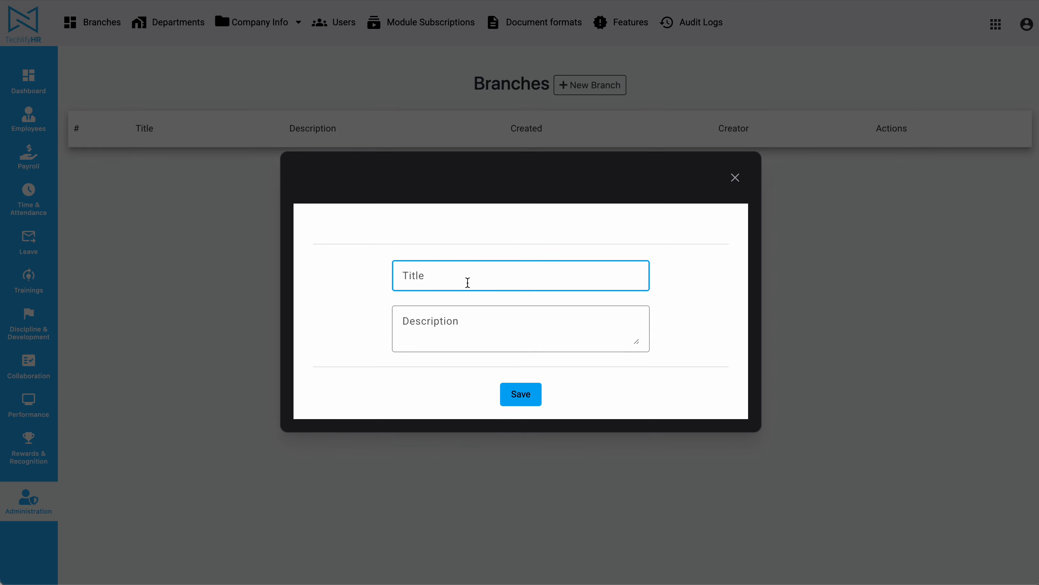
text(Berbice)
click(531, 386)
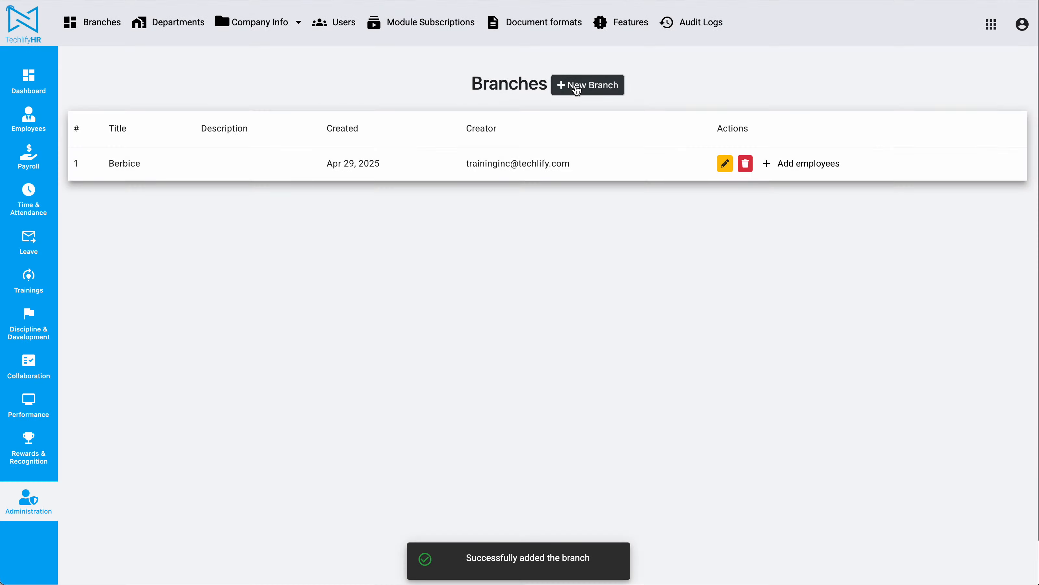
Add two more branches titled Demerara and Essequibo.
click(579, 86)
text(De)
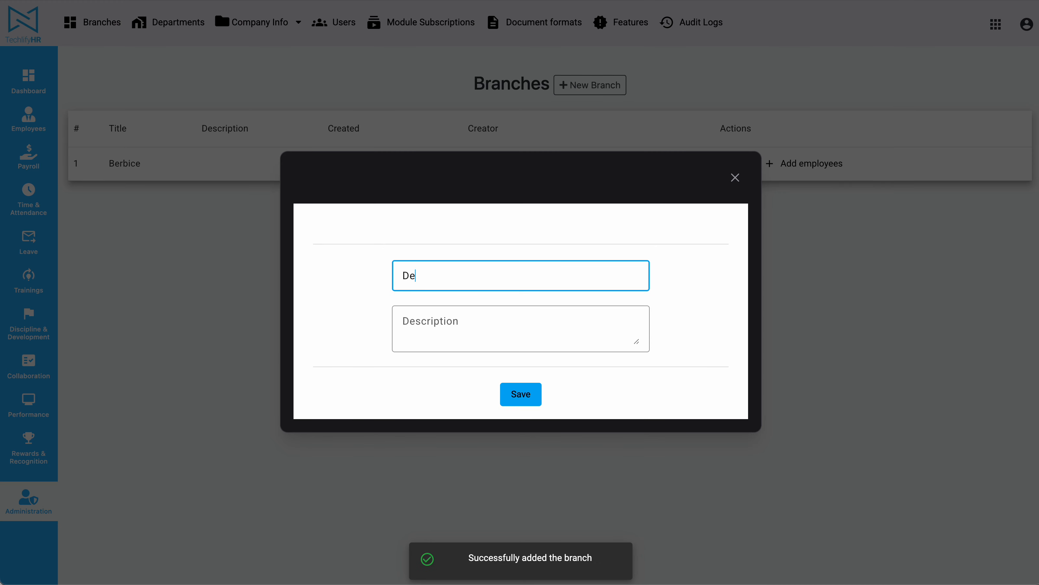
text(merarar)
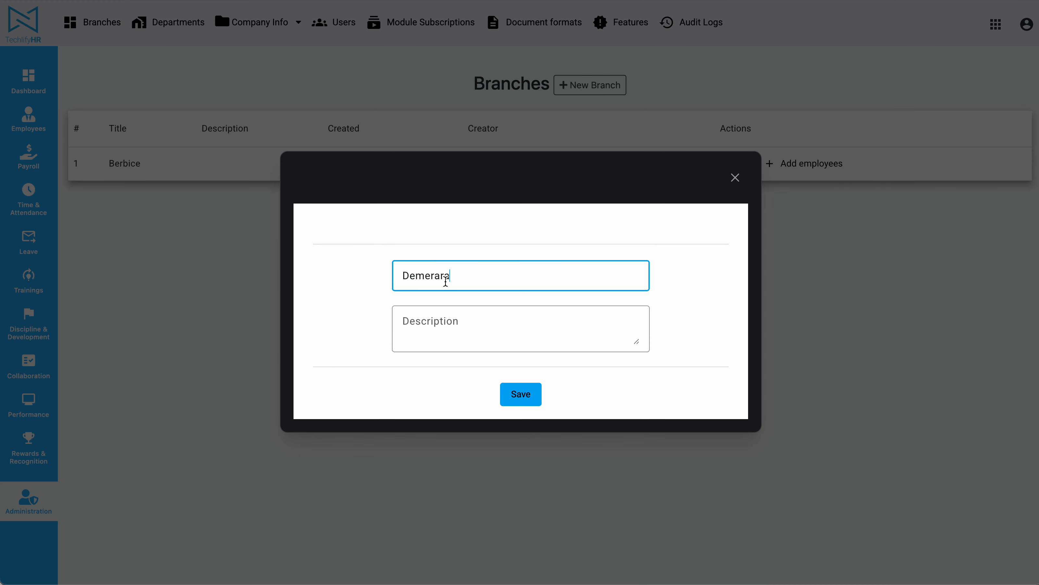
click(521, 395)
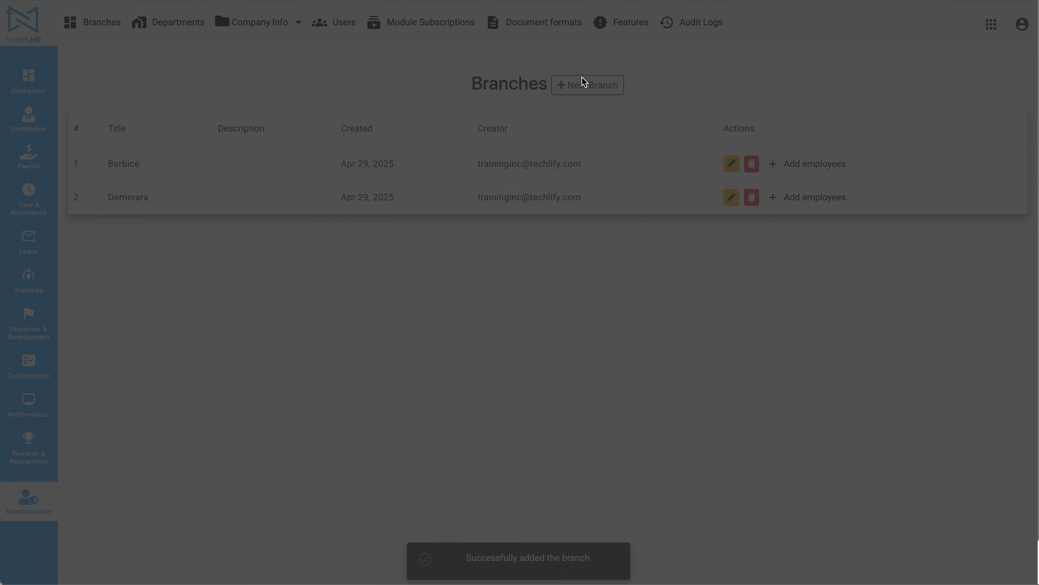
click(585, 84)
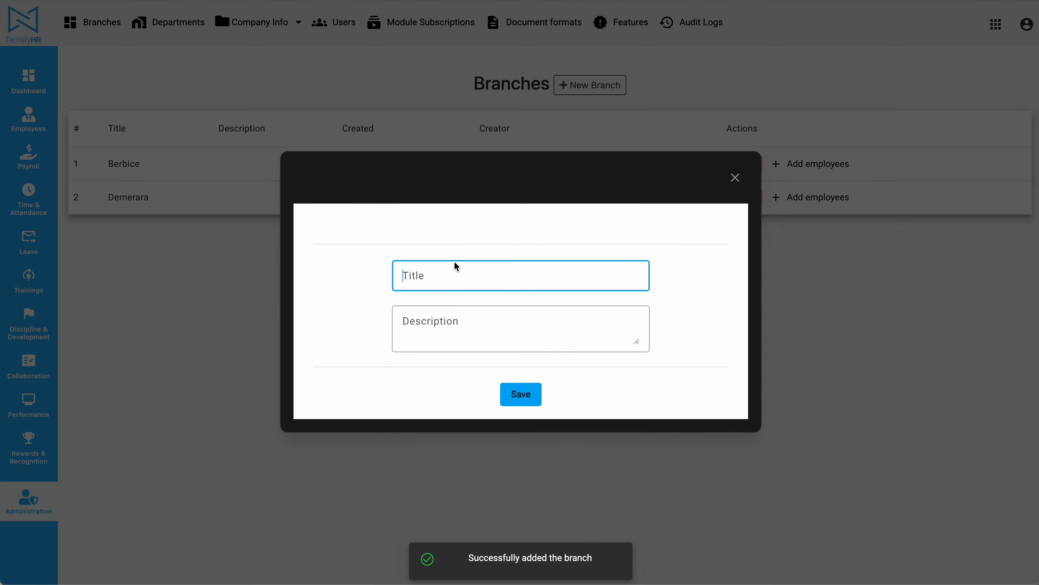
text(Esseqi)
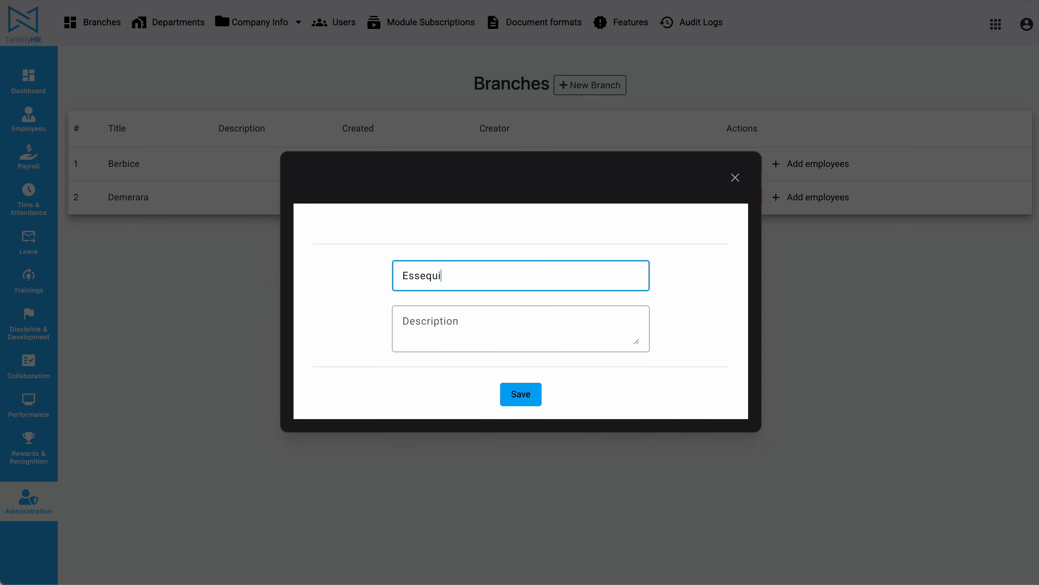
click(526, 394)
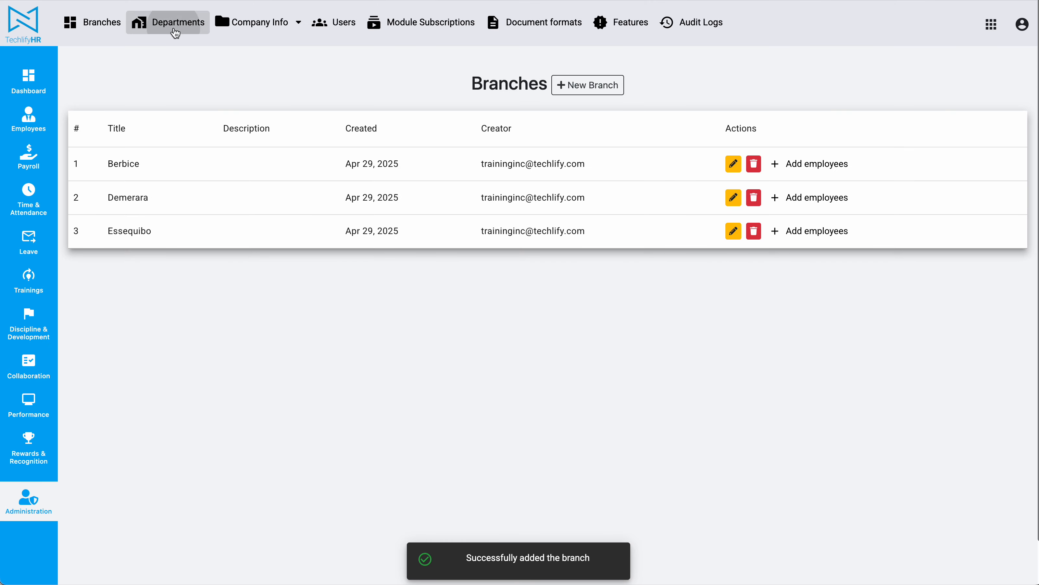
Create a company department titled Engineering.
click(172, 25)
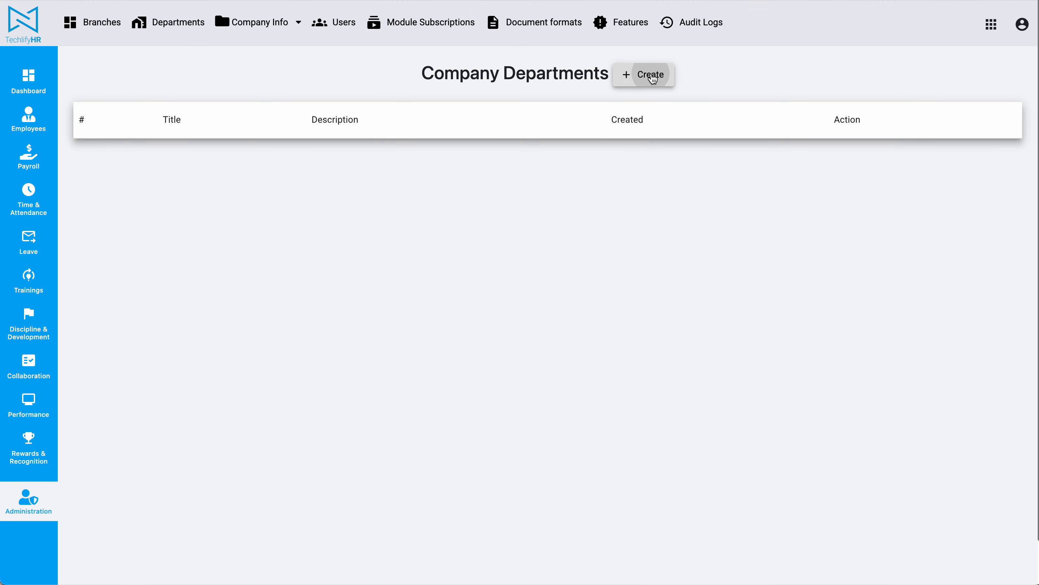
click(652, 75)
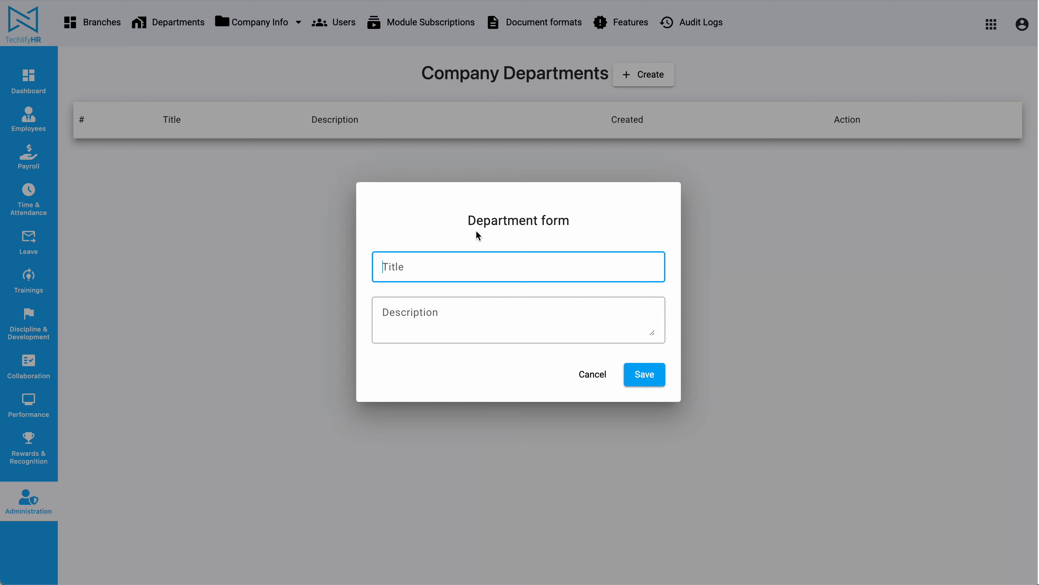
text(Engineering)
click(642, 369)
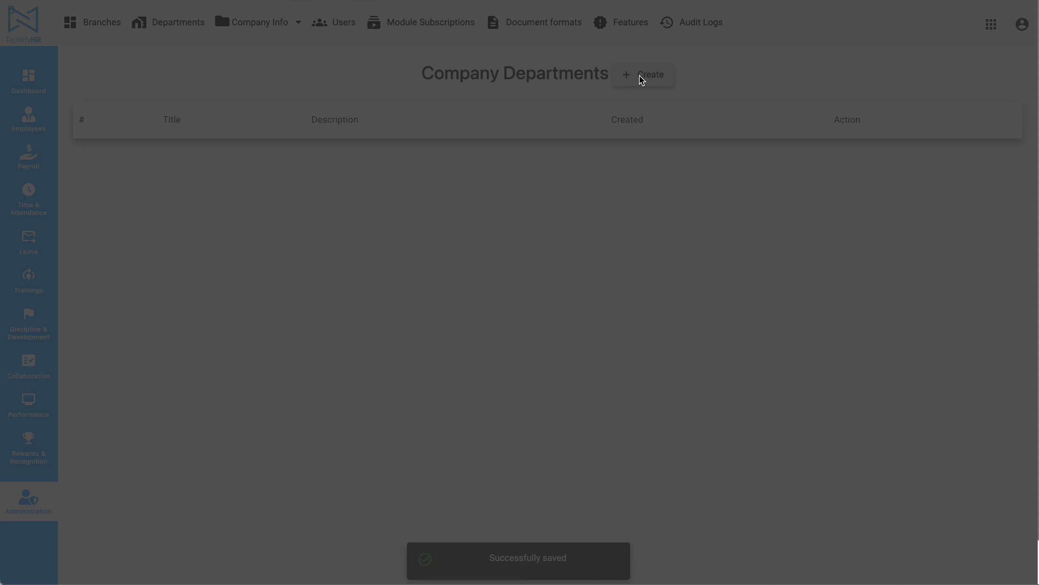
Create two more company departments titled Operations and Finance.
click(641, 78)
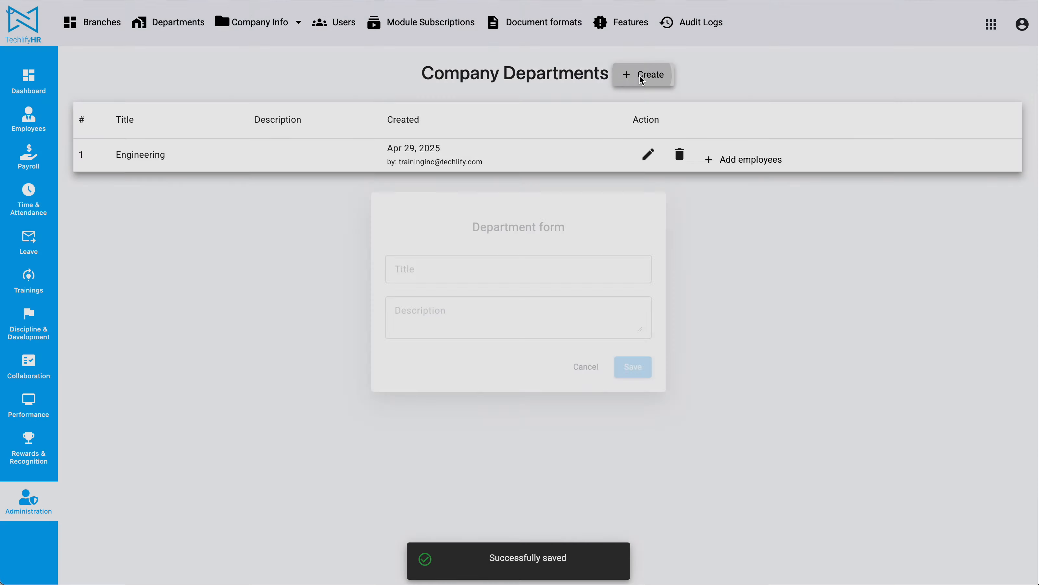
text(Operations)
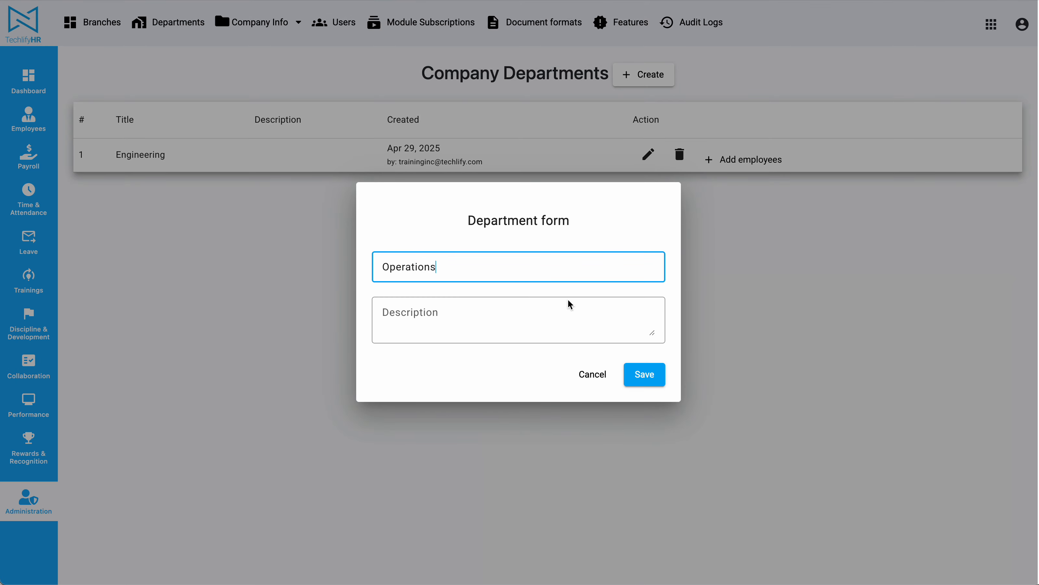
click(645, 373)
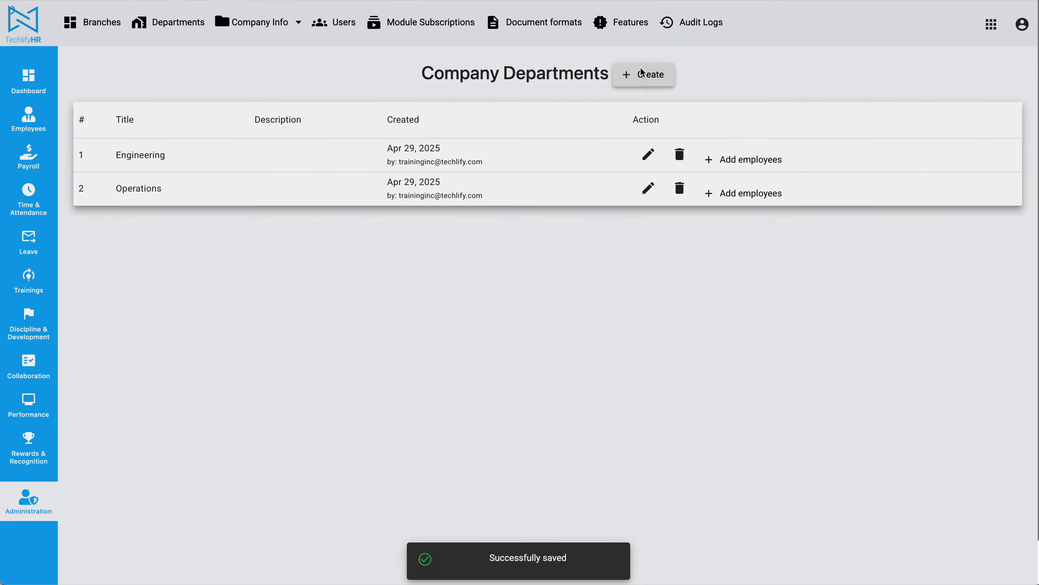
click(642, 74)
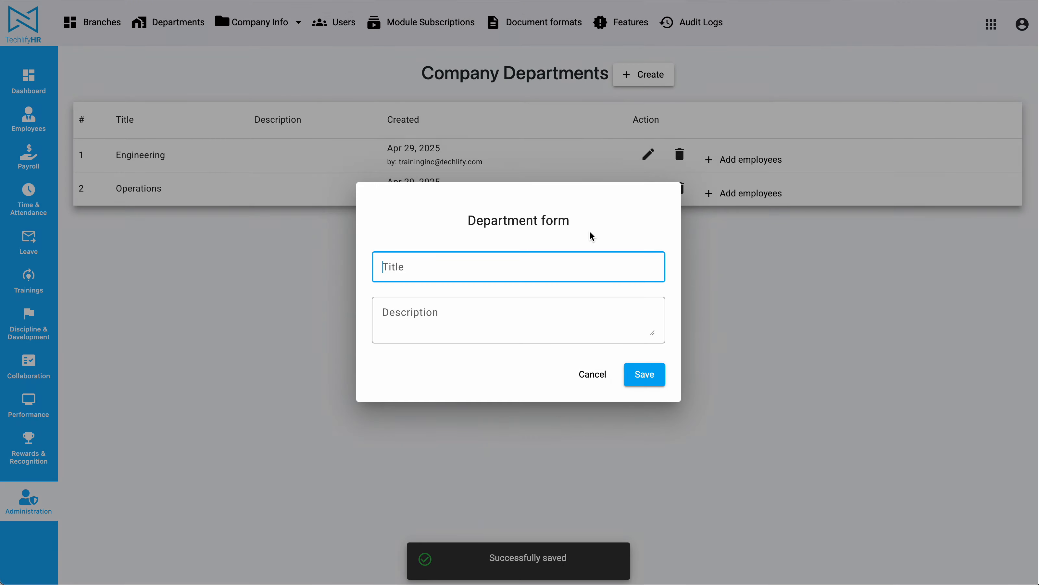
text(Finance)
click(650, 375)
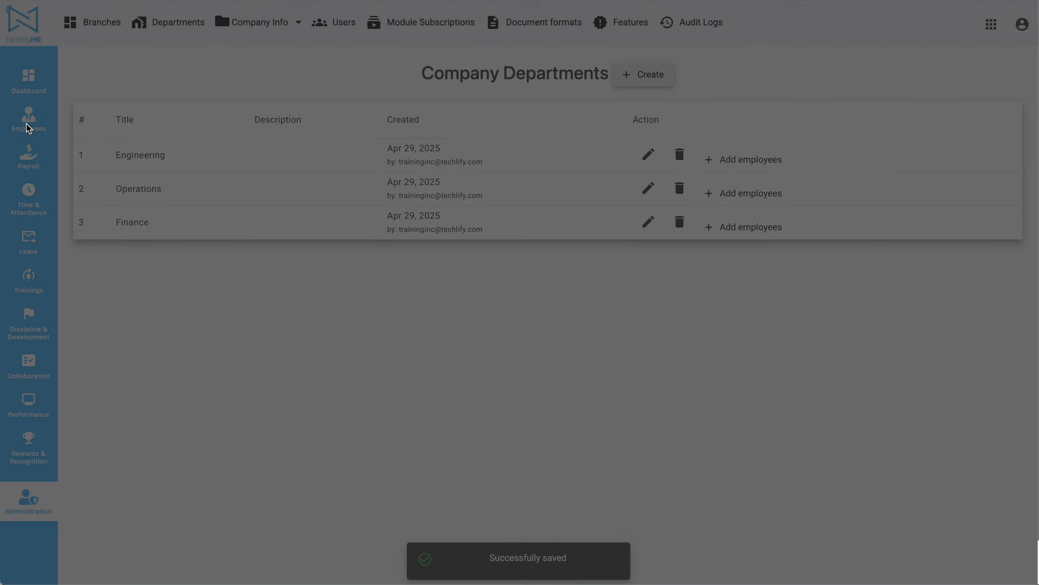
Open the record of the employee without a job title for editing and assign the Demerara branch and Operations department.
click(28, 120)
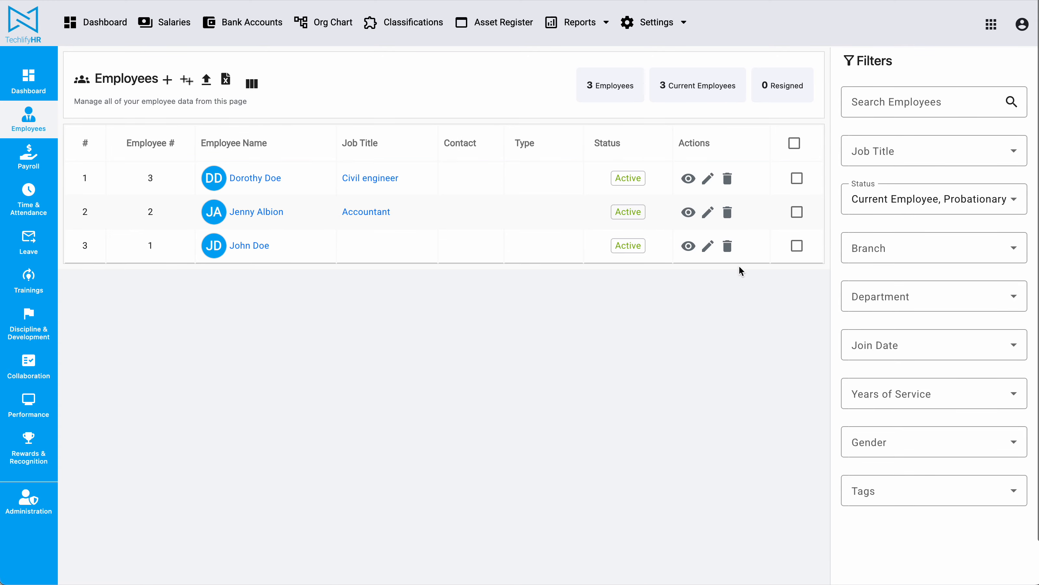
click(707, 246)
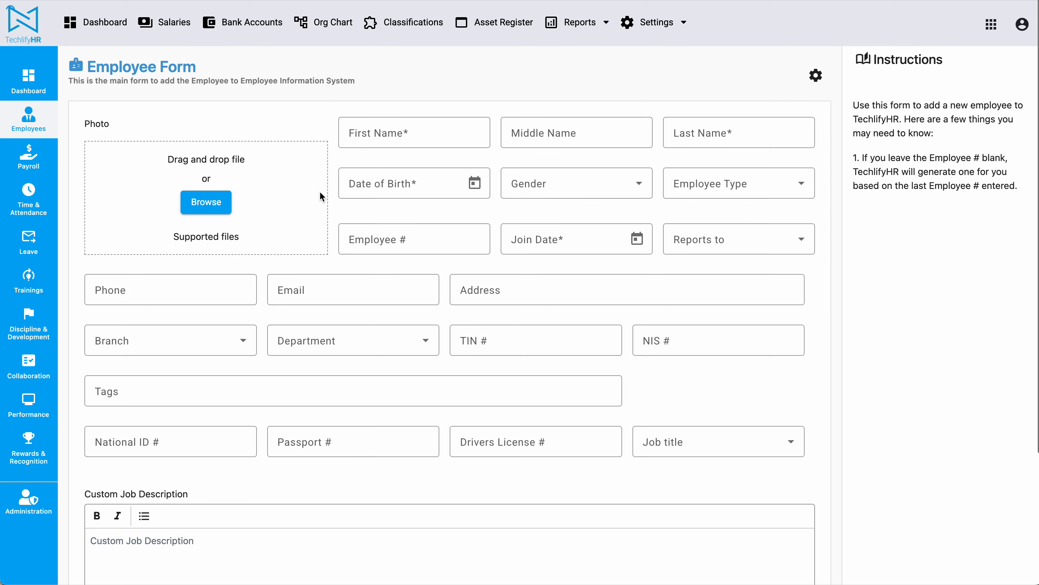
click(235, 341)
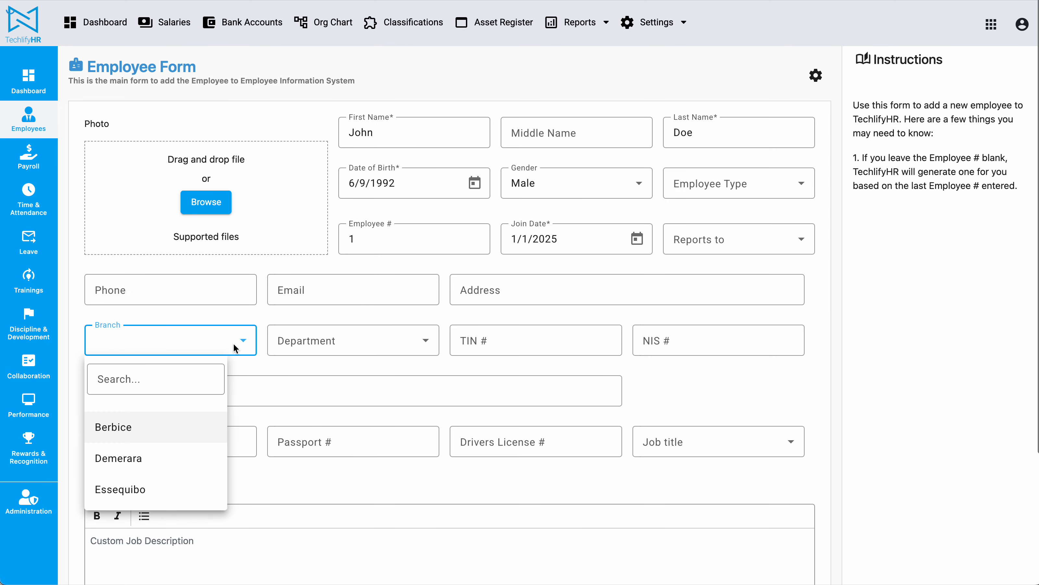
click(150, 462)
click(367, 344)
click(325, 455)
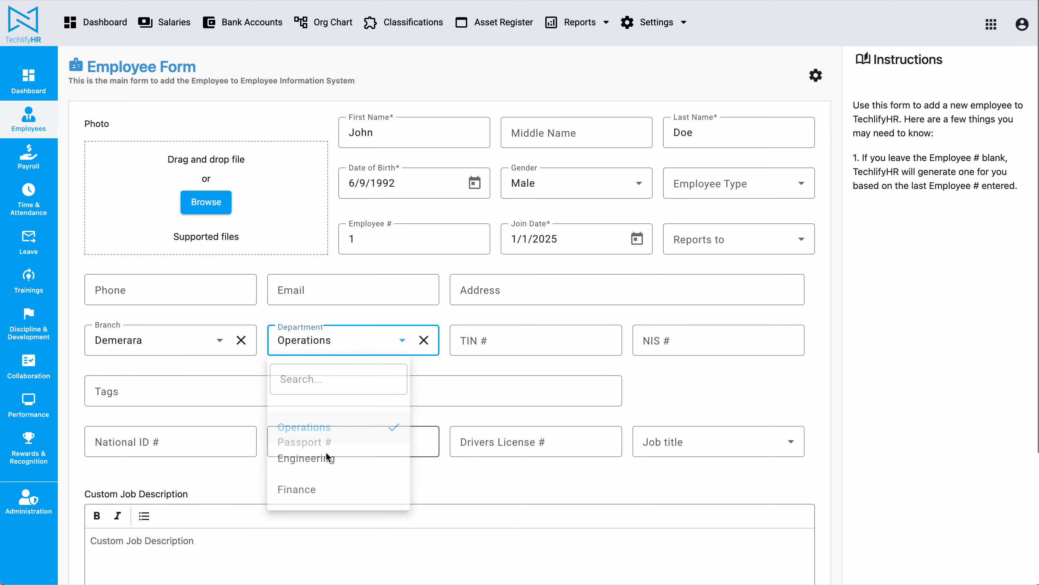
Set the employee's job title to Accountant and save the record.
scroll(743, 375, down, 3)
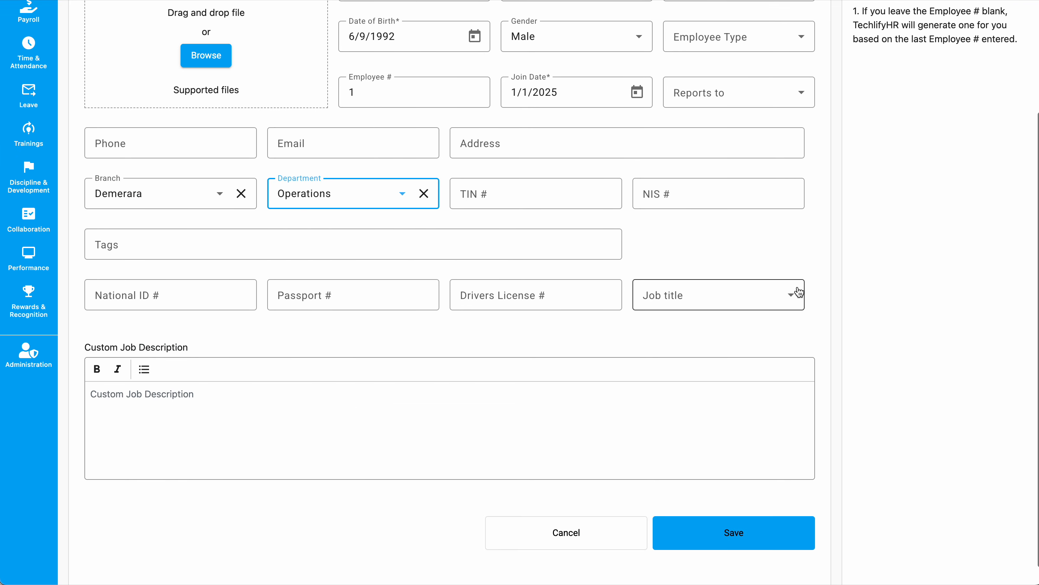
click(798, 292)
click(726, 408)
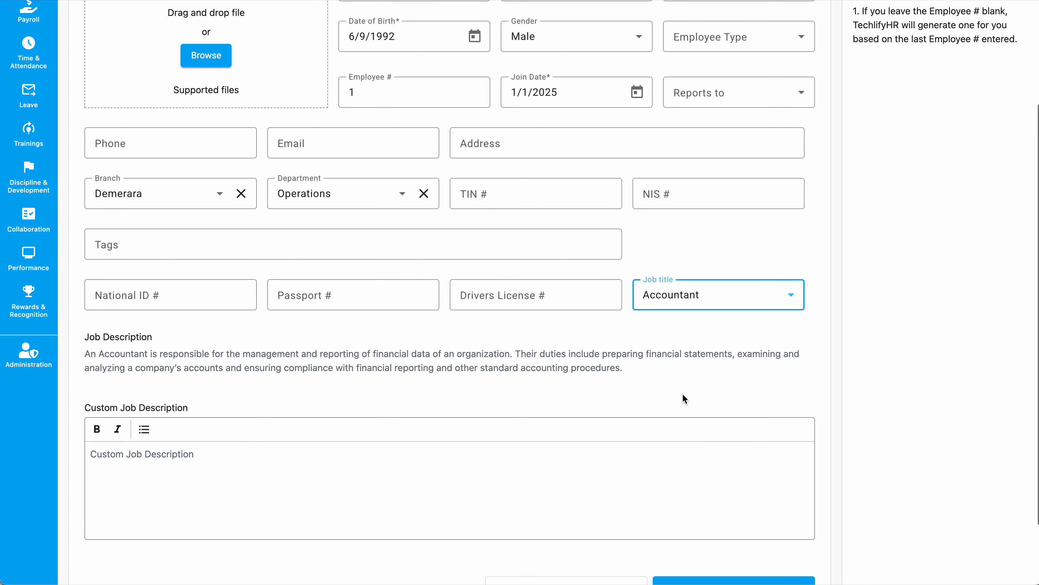
scroll(721, 439, up, 3)
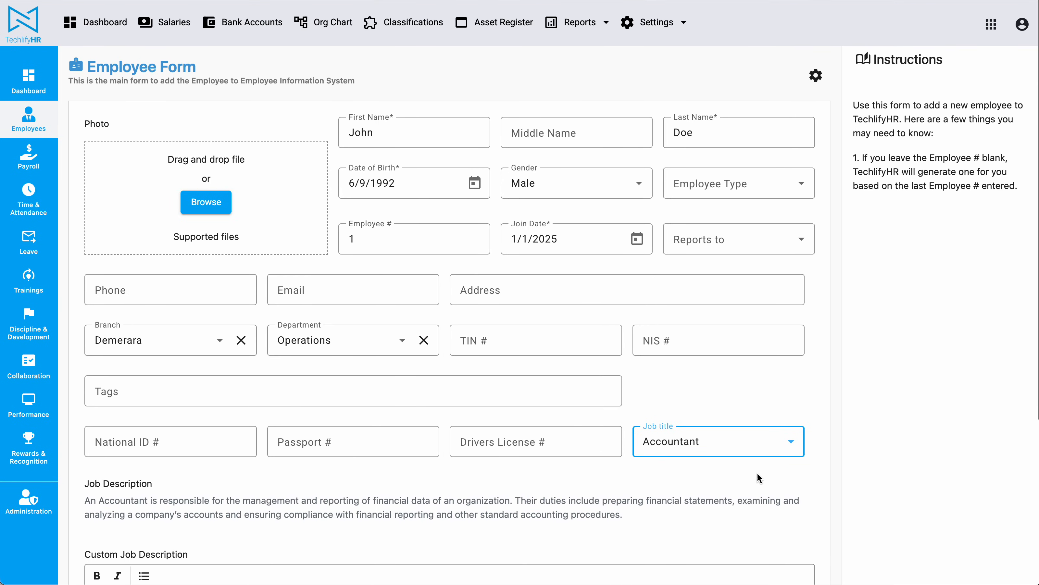
scroll(828, 357, down, 5)
click(749, 506)
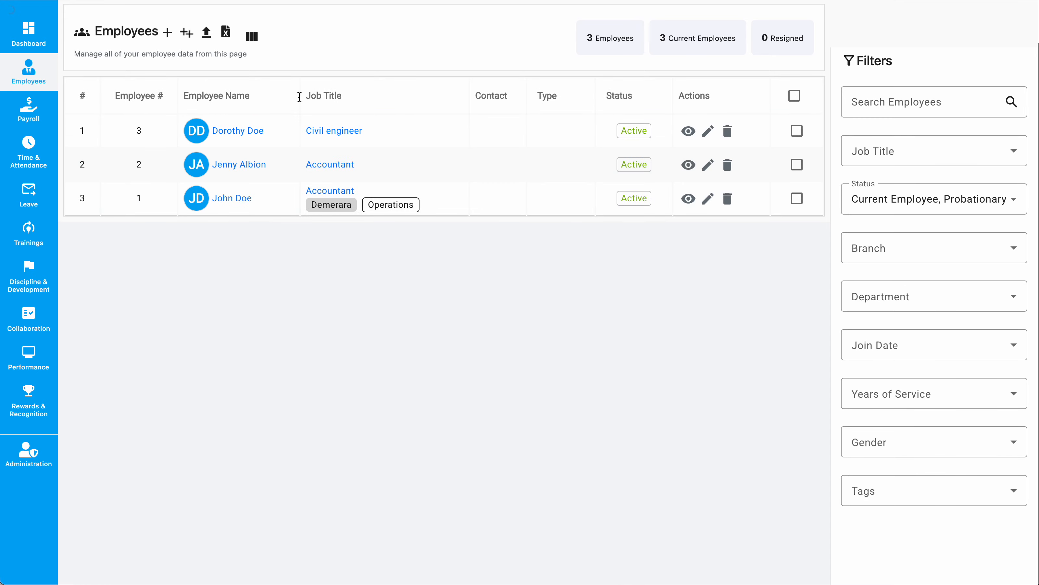
Assign the civil engineer to the Demerara branch and Engineering department, and save the record.
click(708, 132)
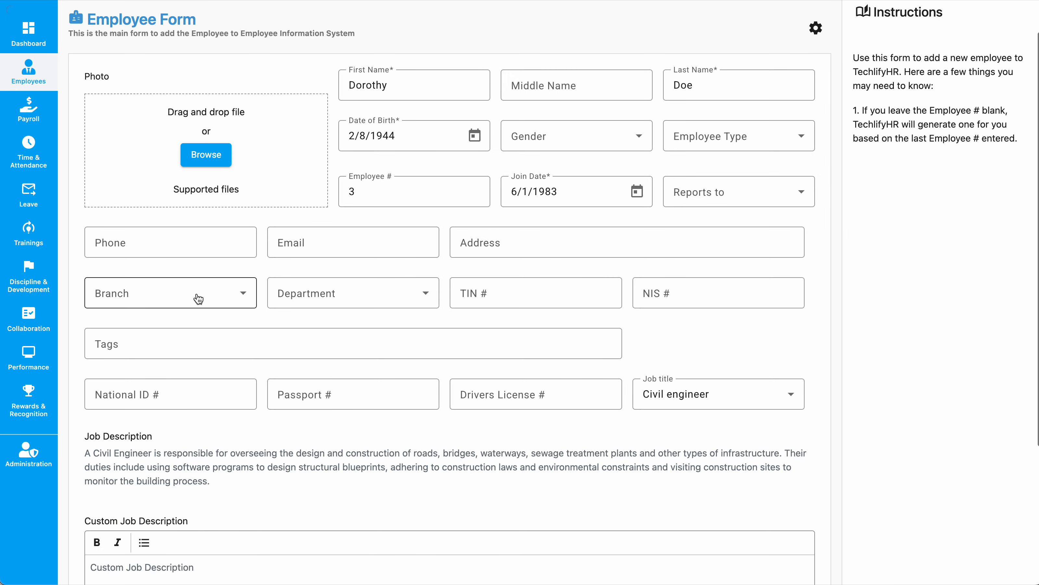
click(238, 293)
click(184, 410)
click(339, 302)
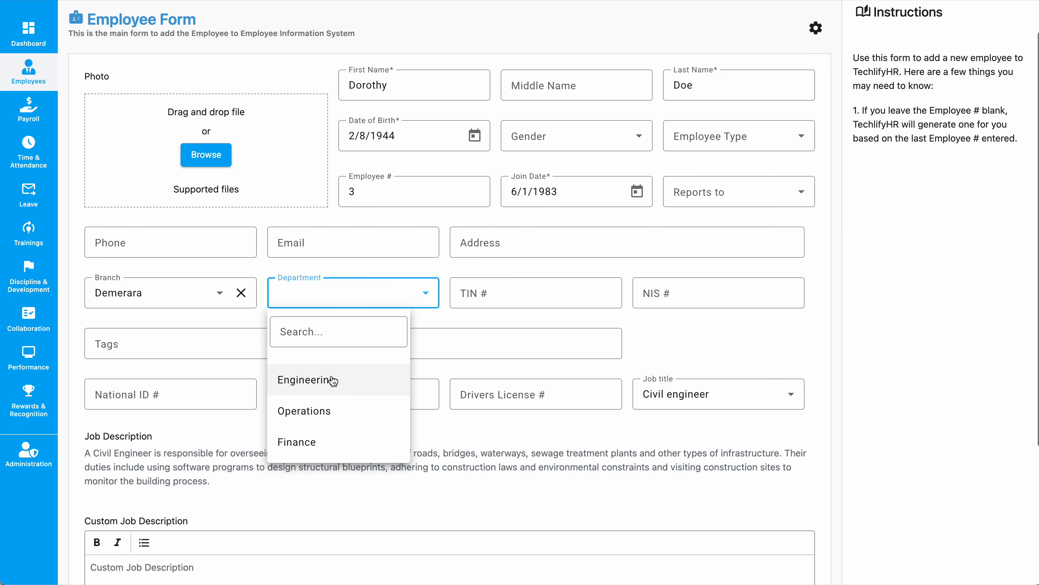
click(331, 377)
scroll(331, 385, down, 5)
click(721, 496)
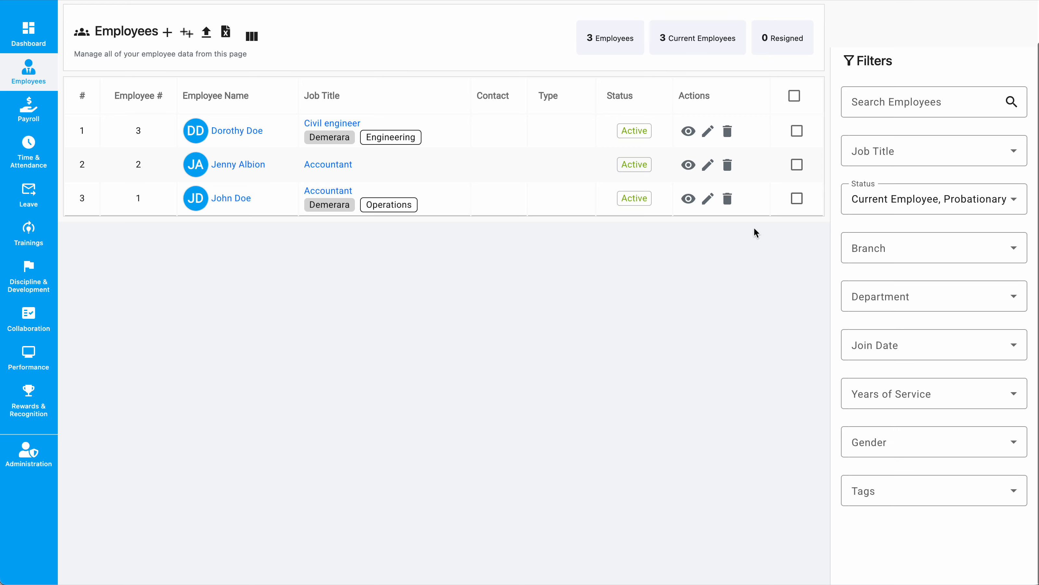
Filter the employee list by the Demerara branch.
click(920, 254)
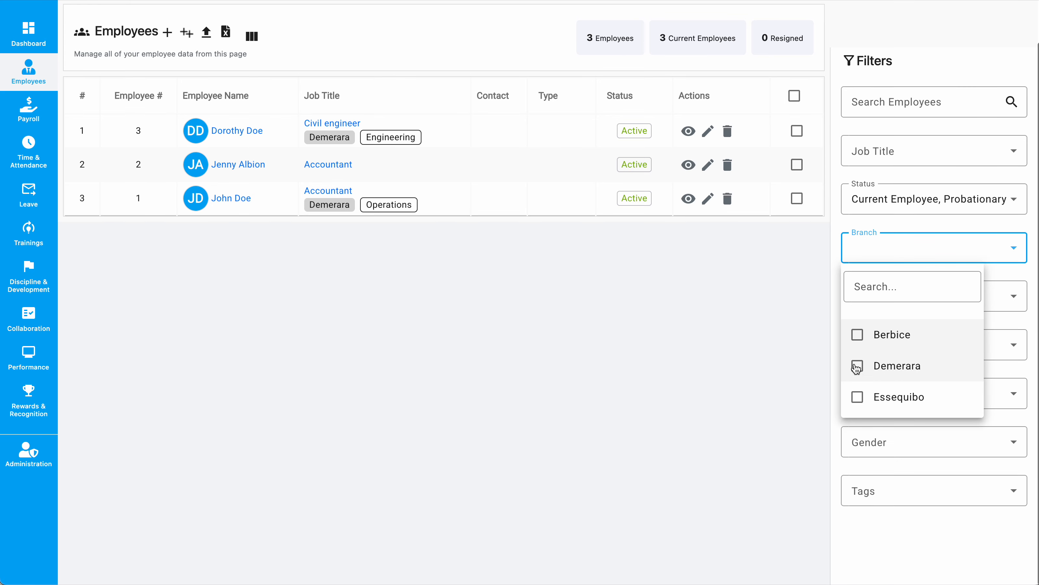
click(731, 385)
click(901, 250)
click(897, 366)
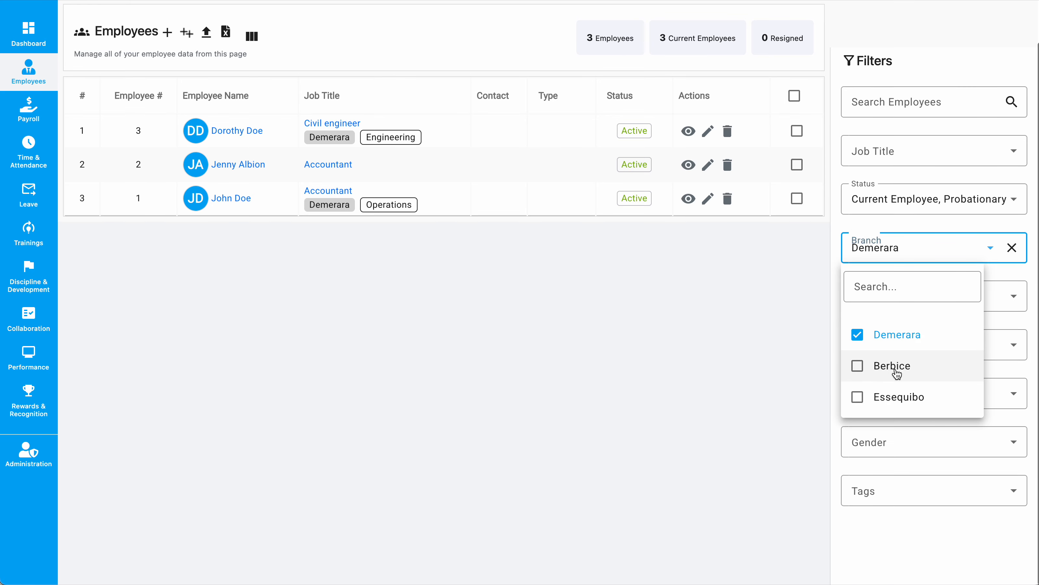
click(680, 371)
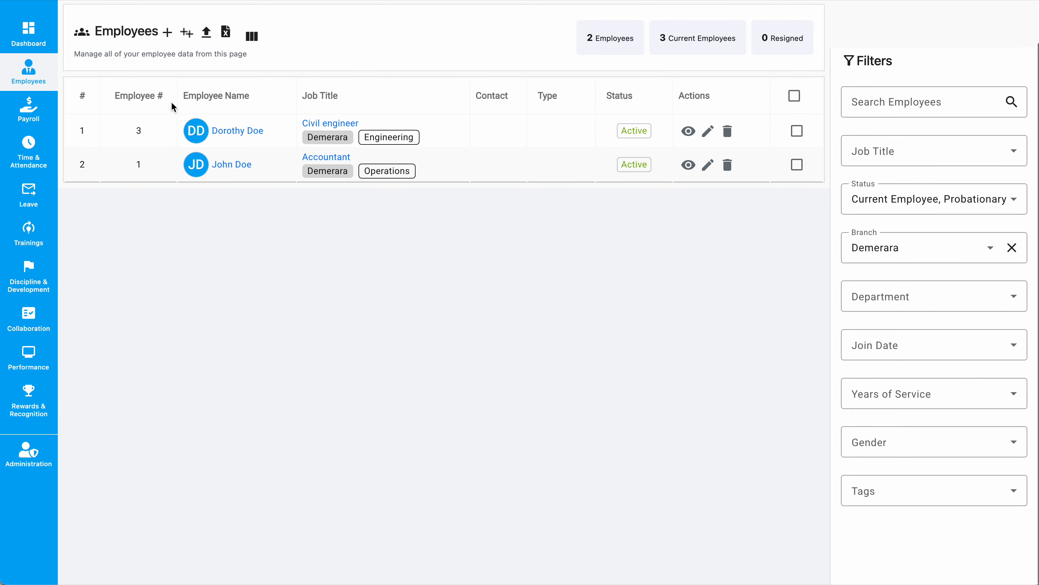
Narrow the employee list to the Engineering department as well, and clear both the branch and department filters.
click(939, 301)
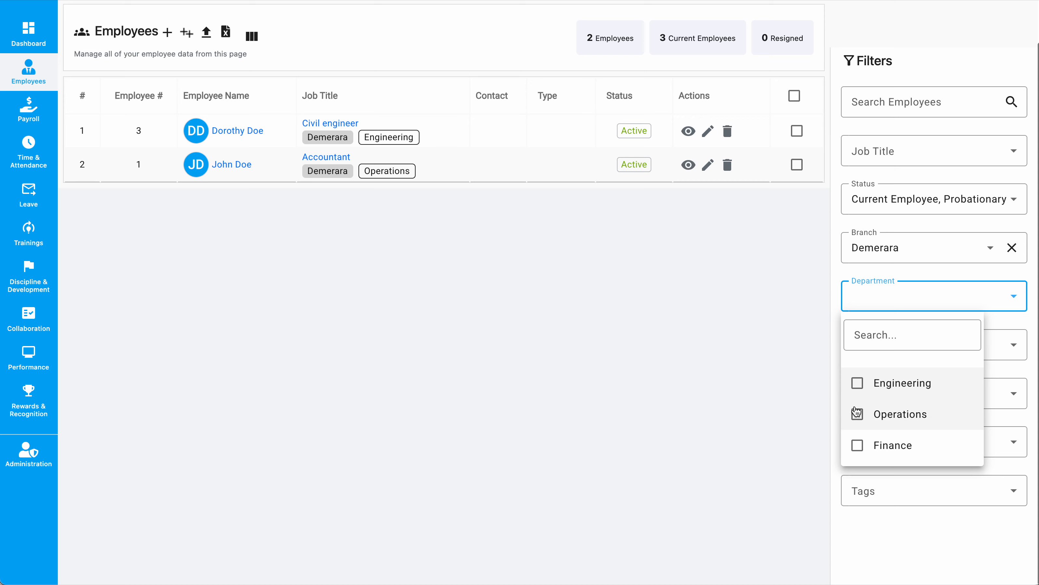
click(857, 387)
click(626, 350)
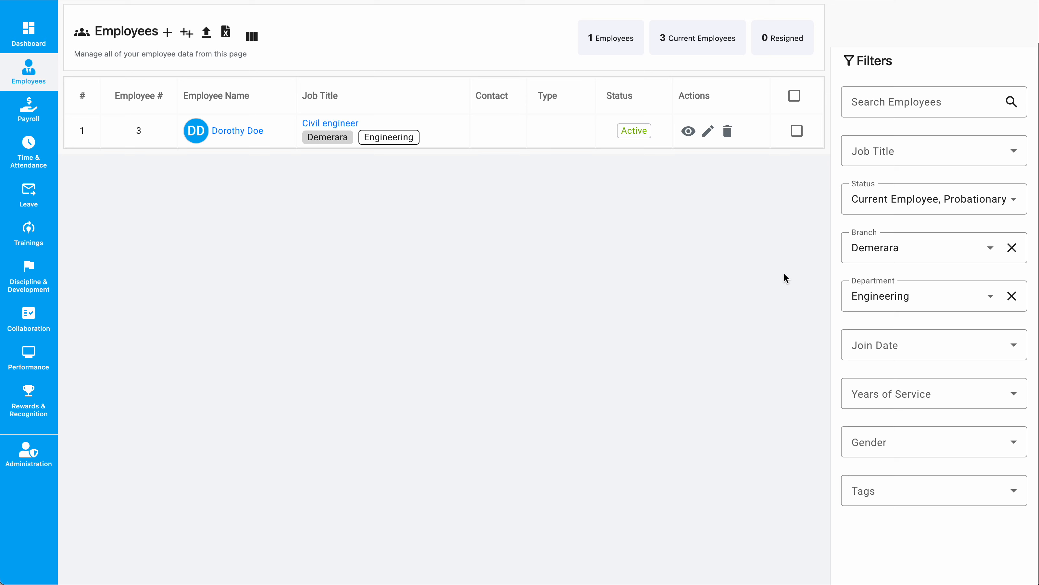
scroll(543, 298, up, 2)
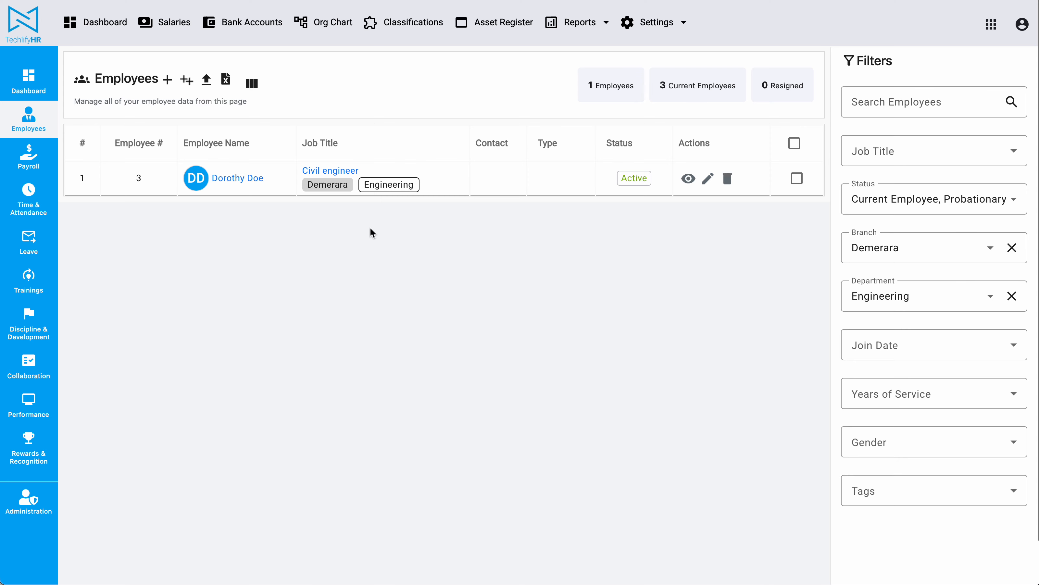
click(1012, 247)
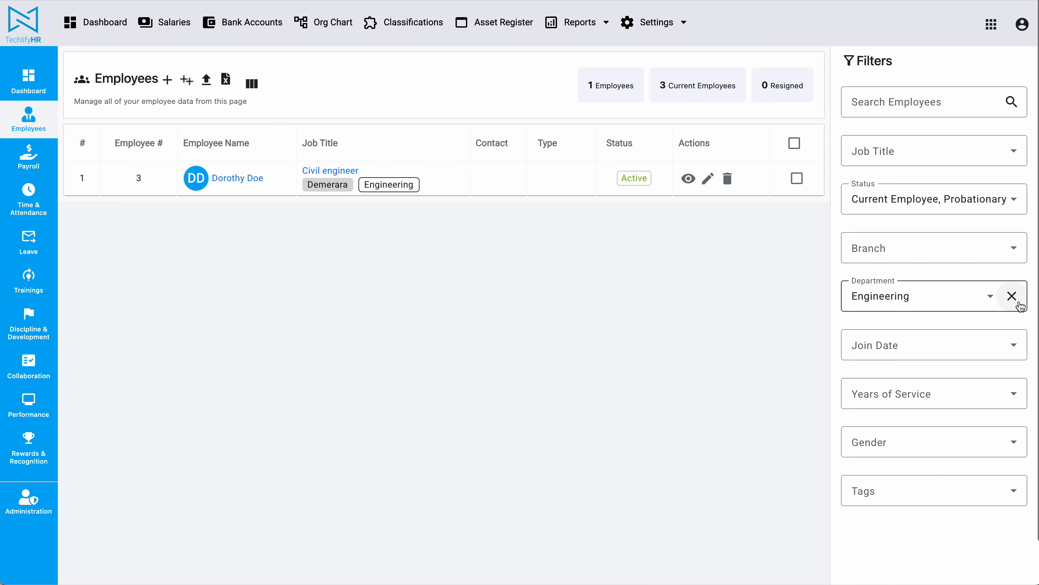
click(1012, 296)
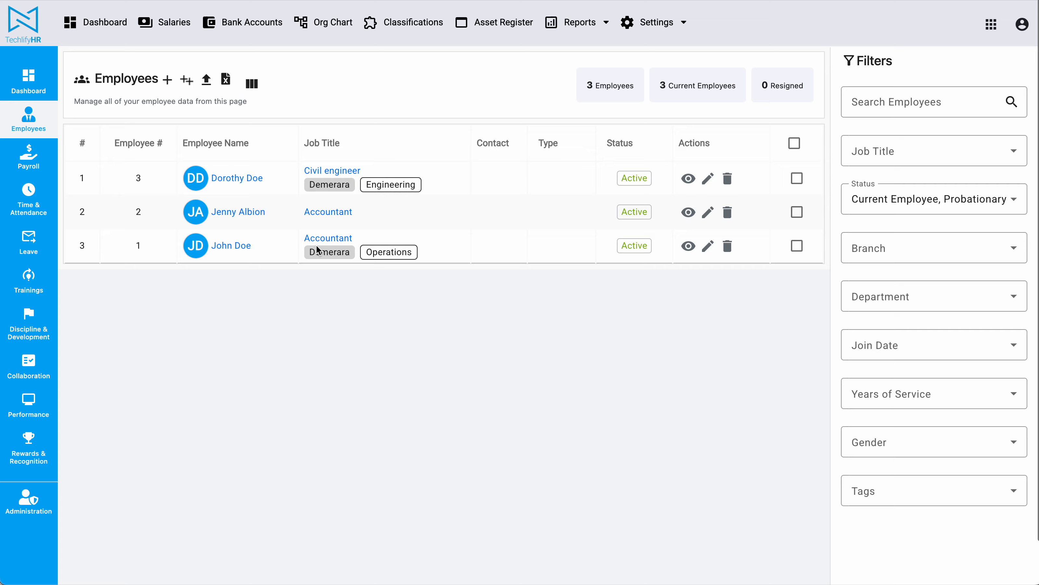
Review the notes in the Operations accountant's profile and return to the basic information.
click(236, 245)
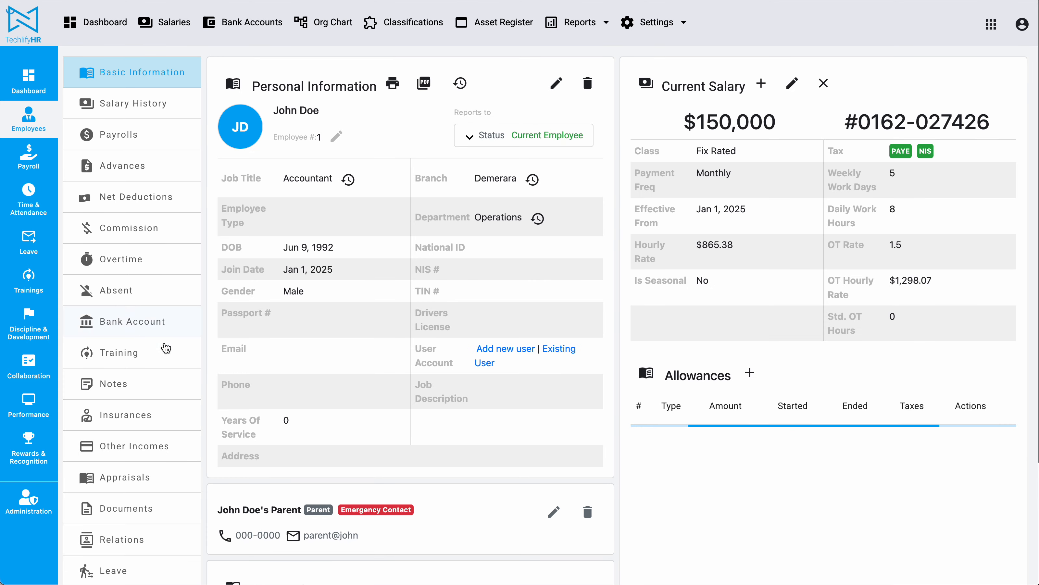
click(143, 389)
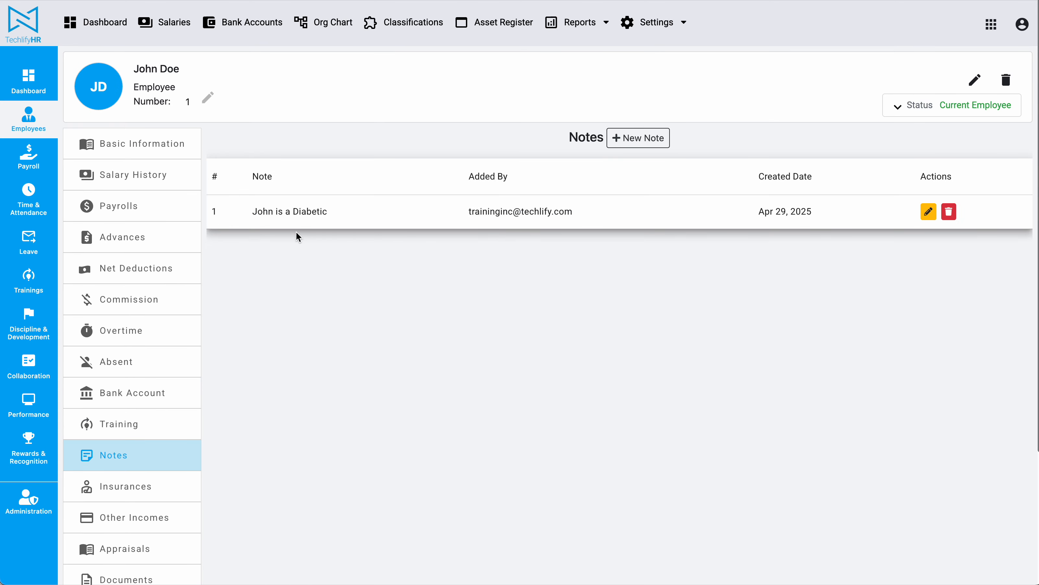
triple_click(267, 214)
click(351, 325)
click(186, 147)
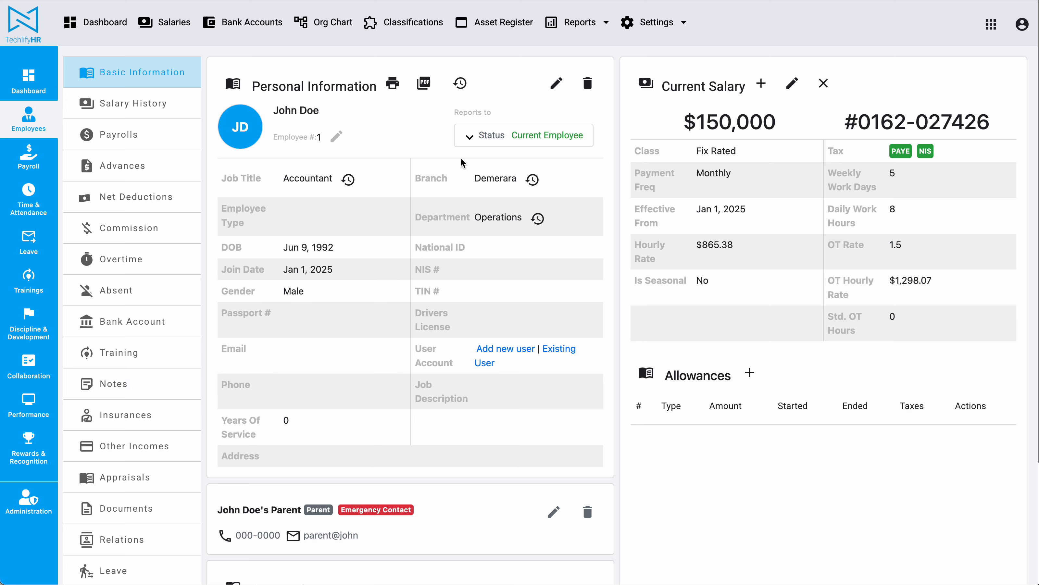
Add the tag "Health Issue: Diabetic" to the Operations accountant's record, save it and check the tag in the employee list.
click(556, 84)
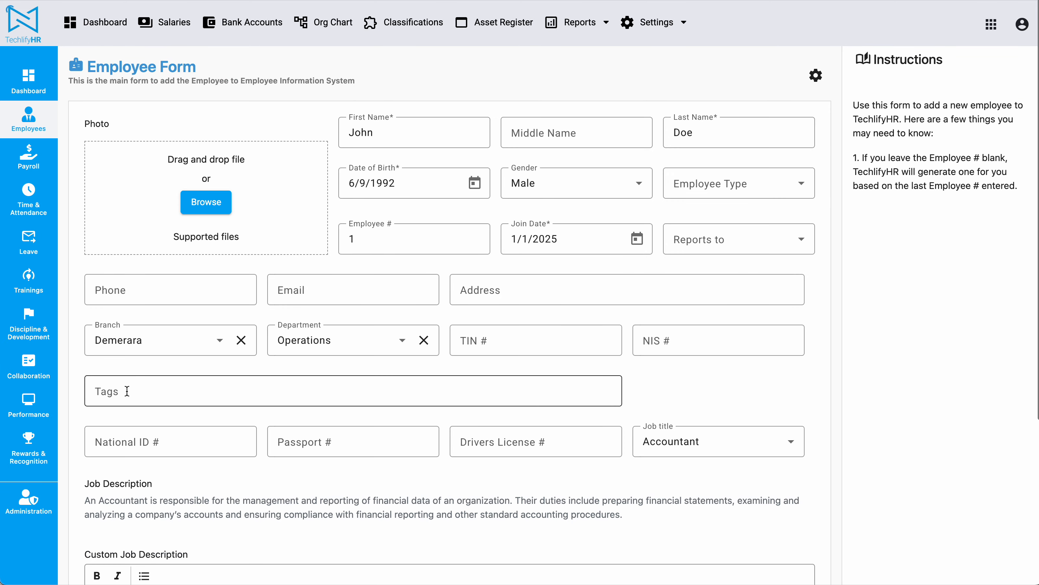
click(127, 392)
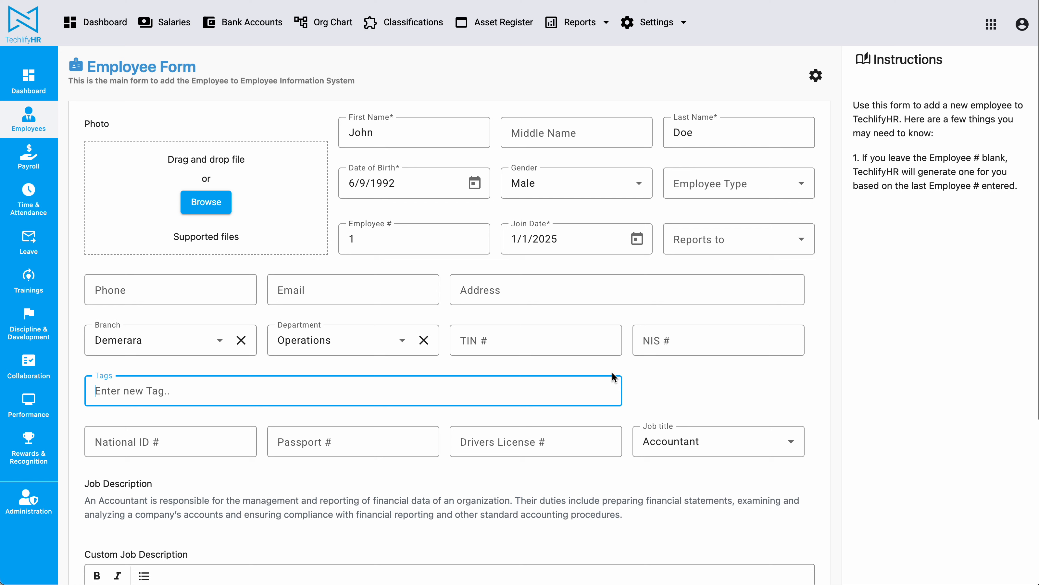
text(Health Issue)
key(End)
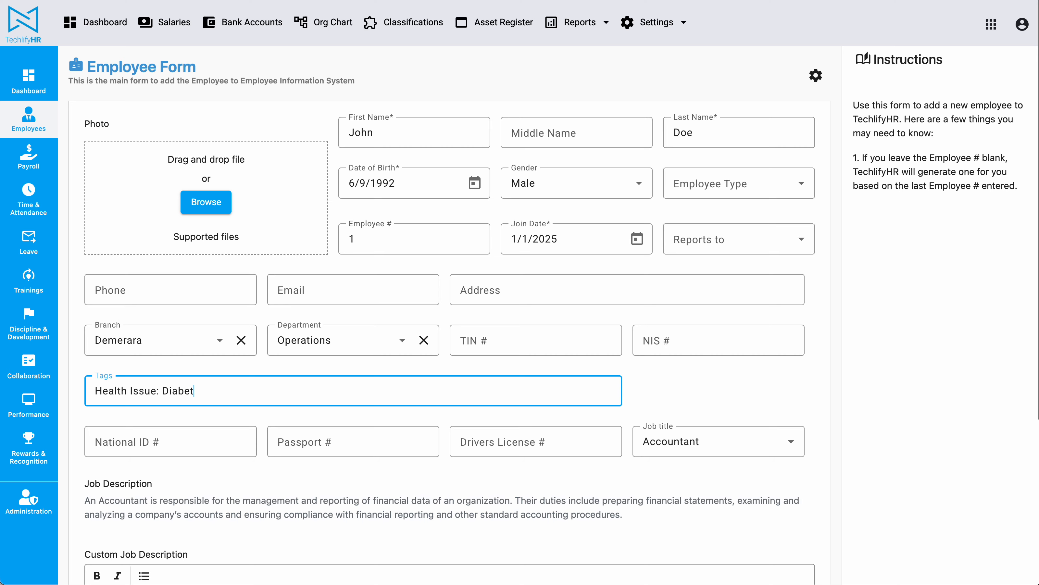
text(: Diabetic)
key(Return)
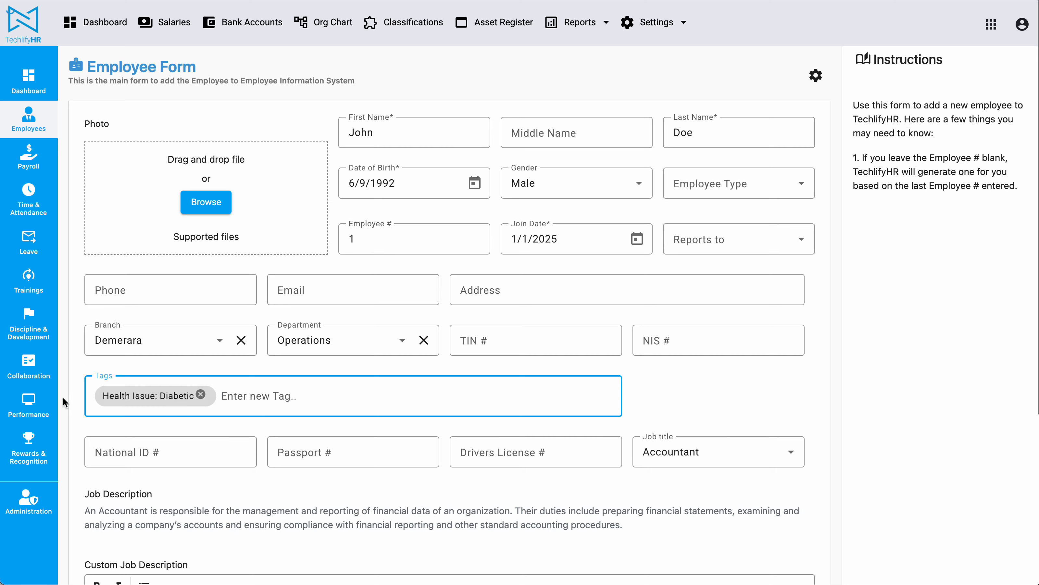
scroll(696, 362, down, 5)
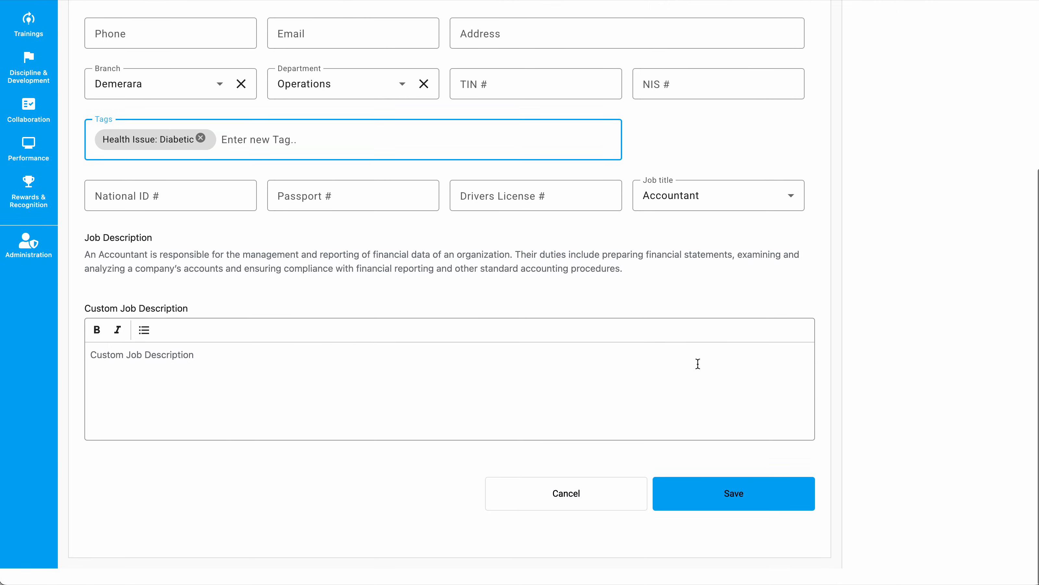
click(721, 497)
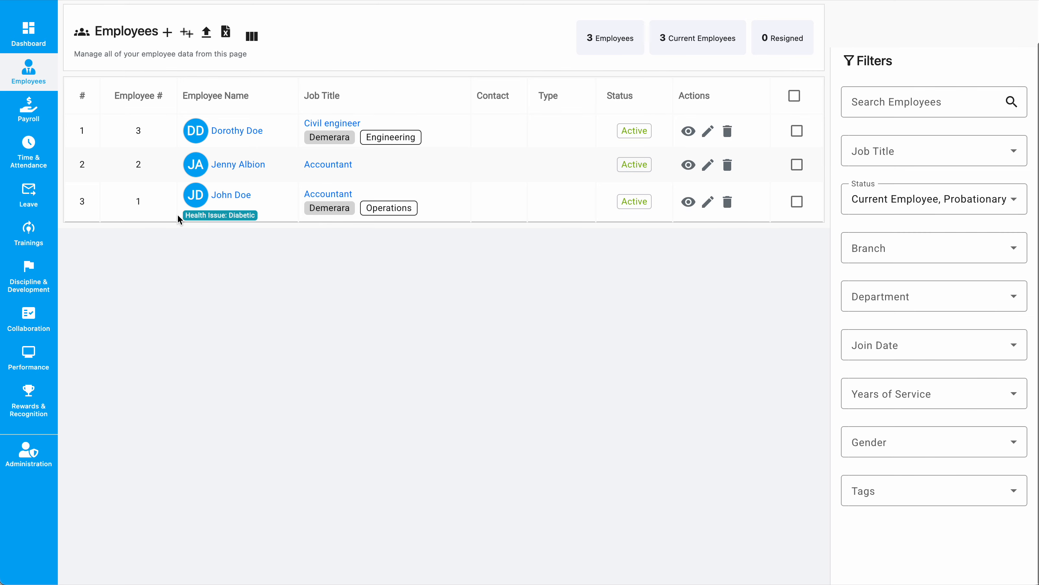
drag(180, 221, 254, 215)
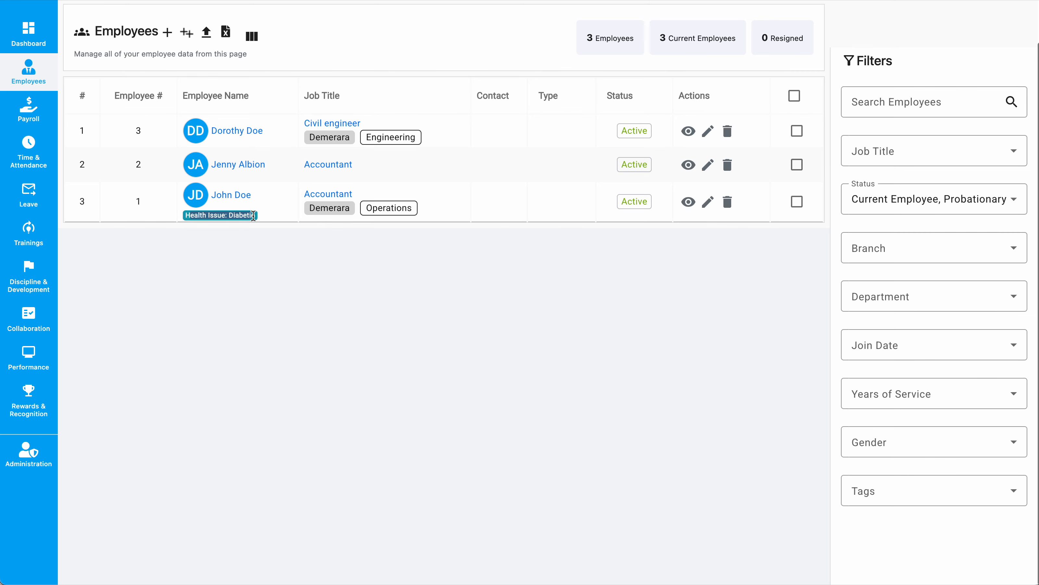
Add the tag "Sport: Tennis" to the record of the accountant without a branch, and save it.
click(707, 164)
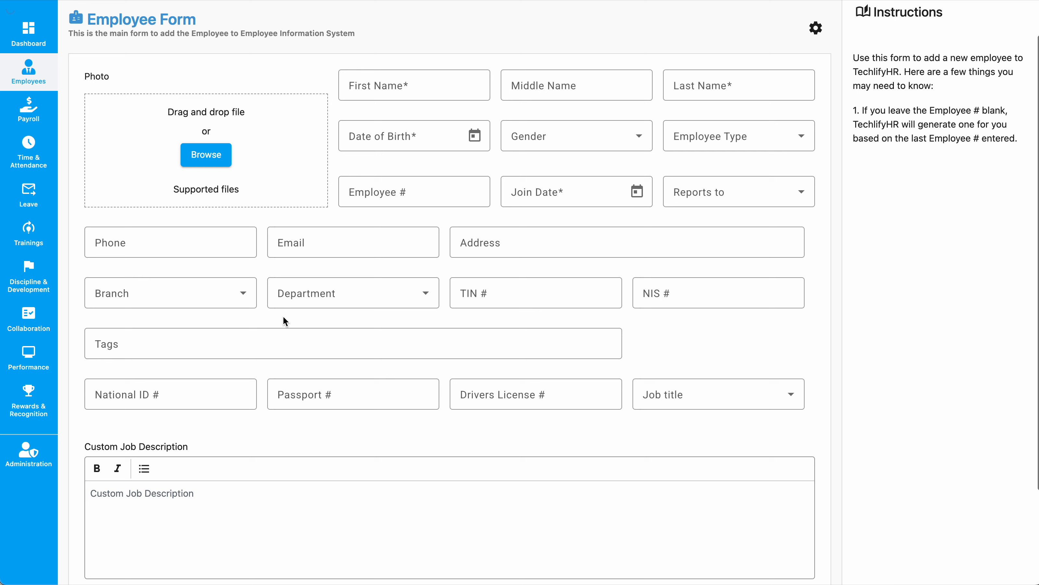
click(191, 344)
text(Sport: Tennis)
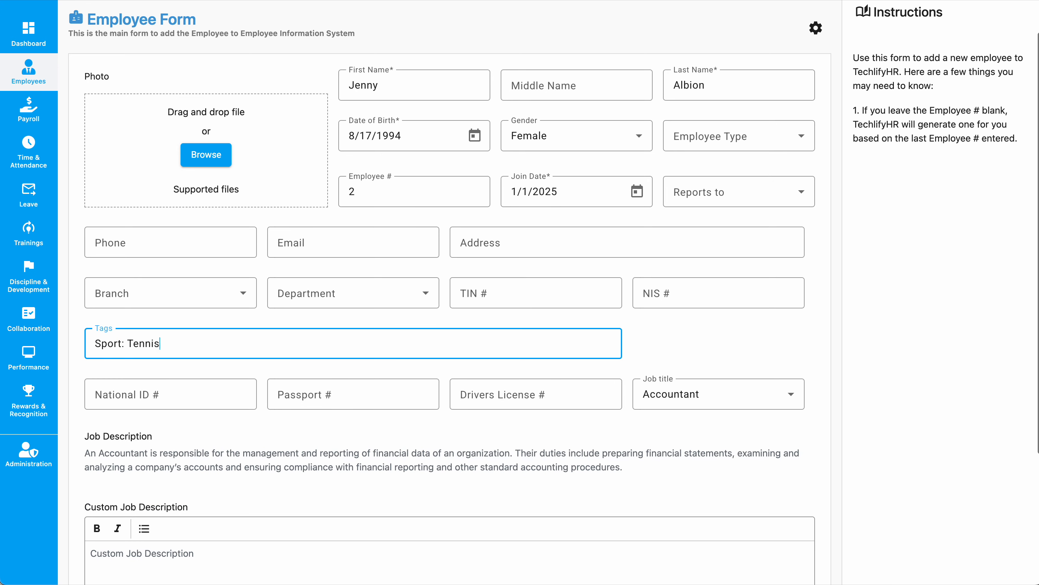
key(Return)
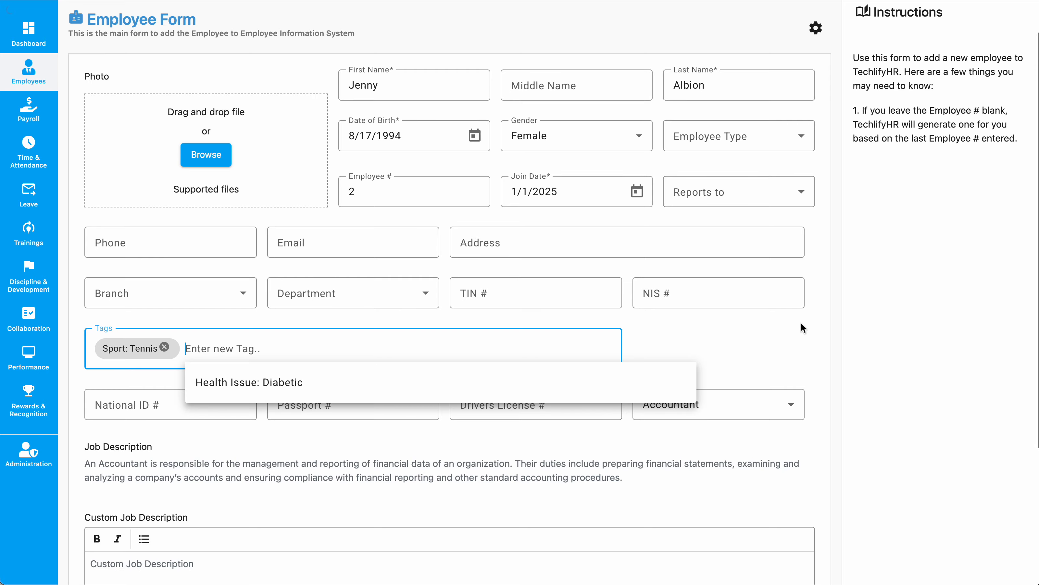
scroll(804, 340, down, 5)
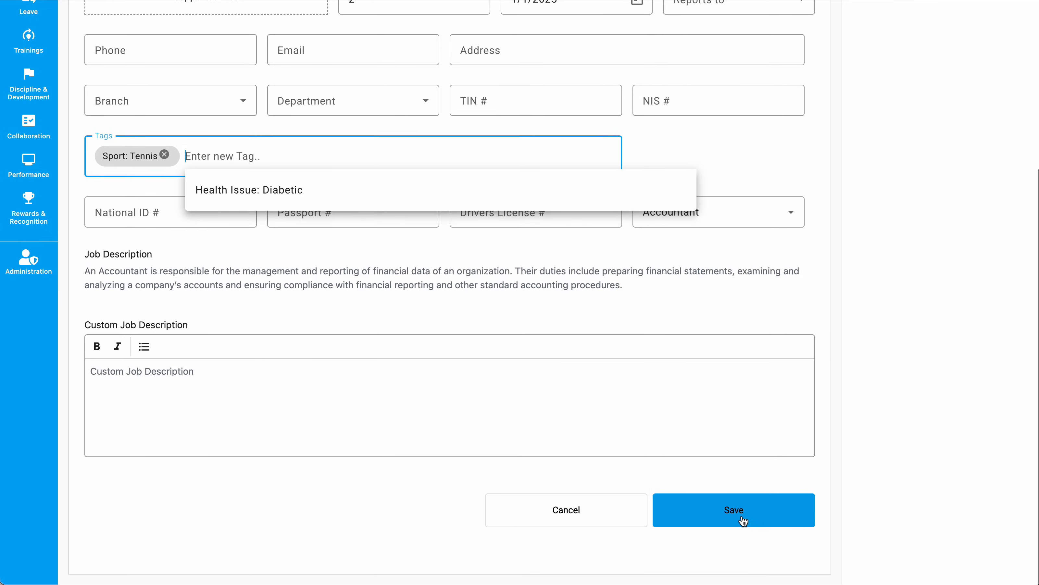
click(741, 510)
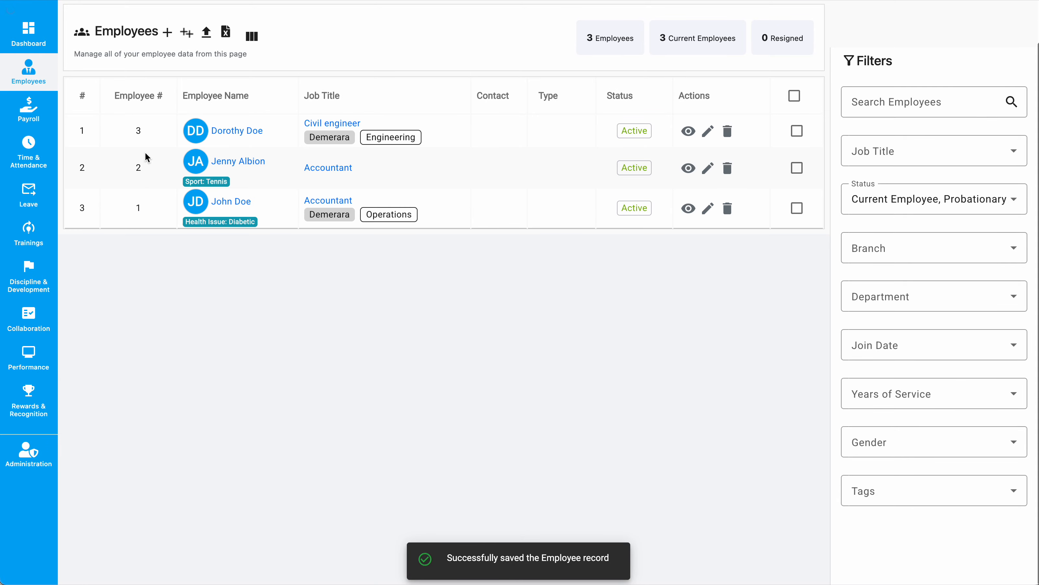
Add the existing tag "Health Issue: Diabetic" to the civil engineer's employee record and save it.
click(708, 131)
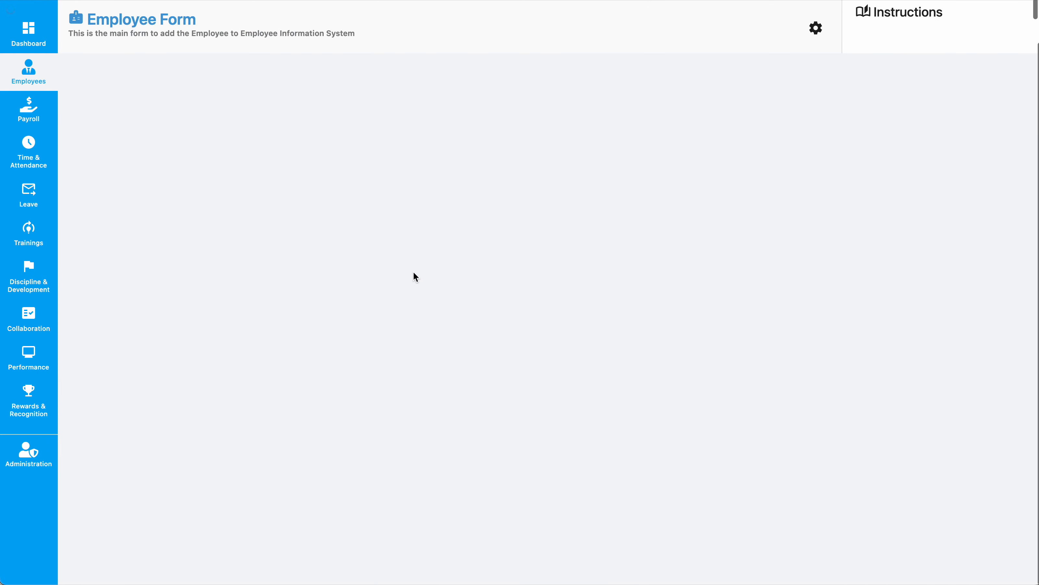
click(194, 342)
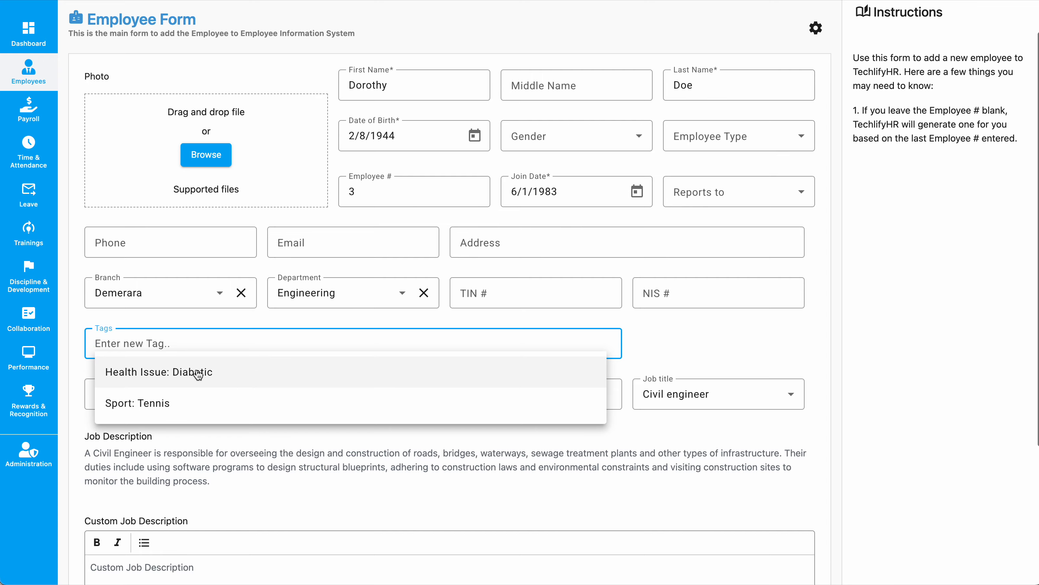
click(198, 373)
scroll(548, 360, down, 5)
click(746, 508)
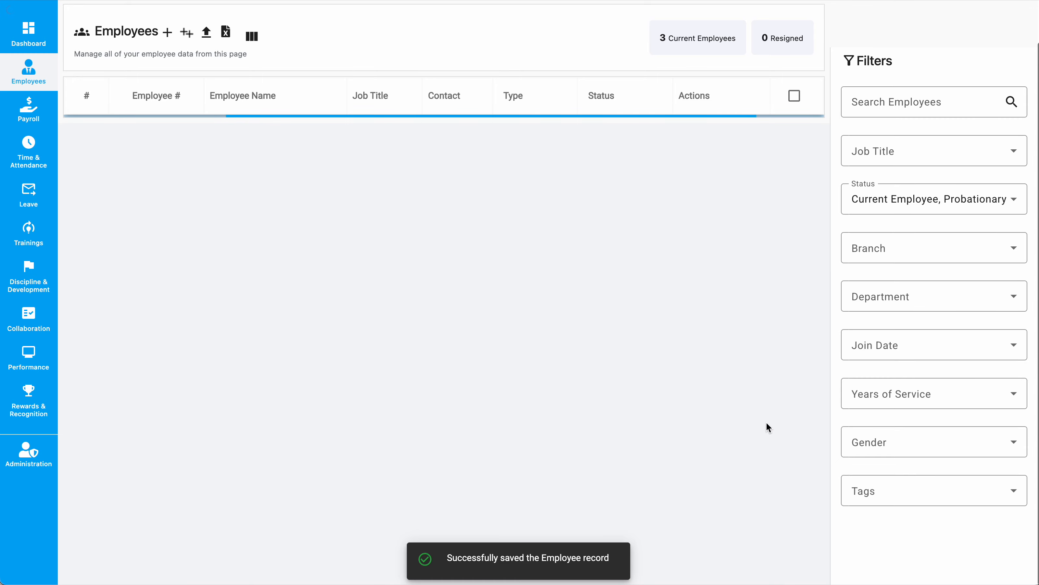
Filter the employee list by the tag "Health Issue: Diabetic", review the matching employees and clear the tag filter.
click(909, 495)
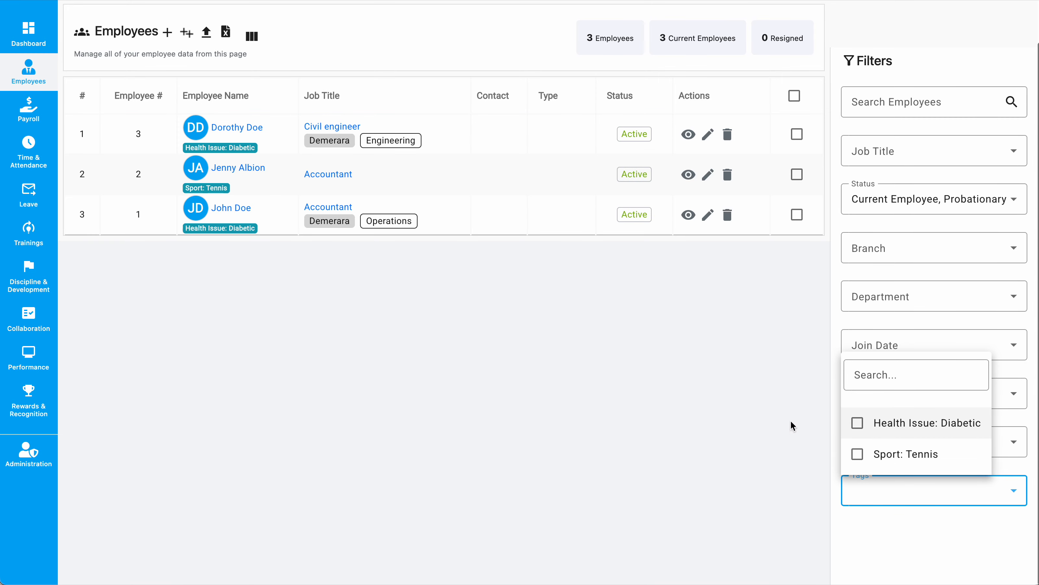
click(858, 424)
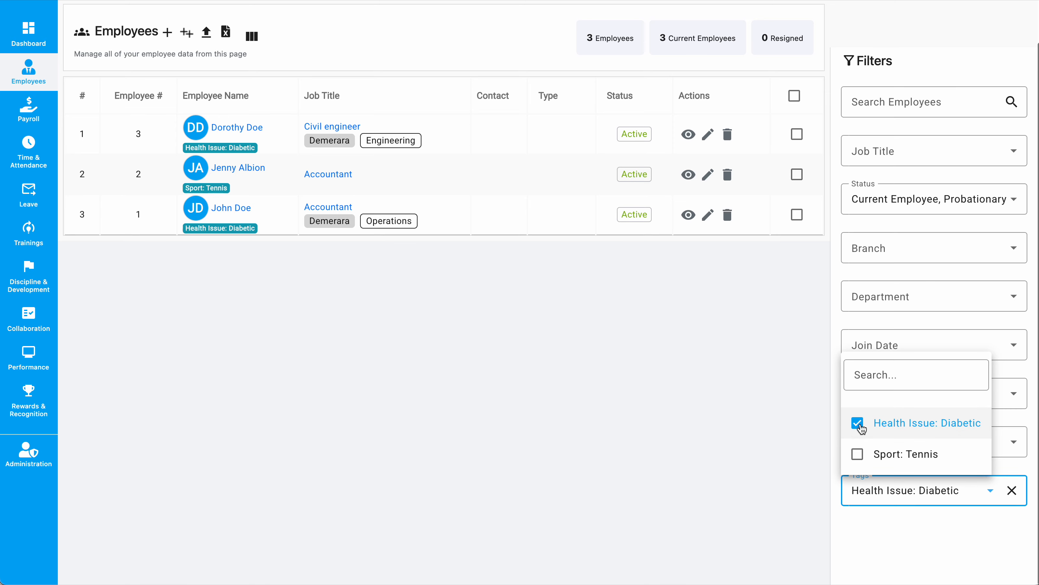
click(740, 437)
scroll(609, 315, up, 2)
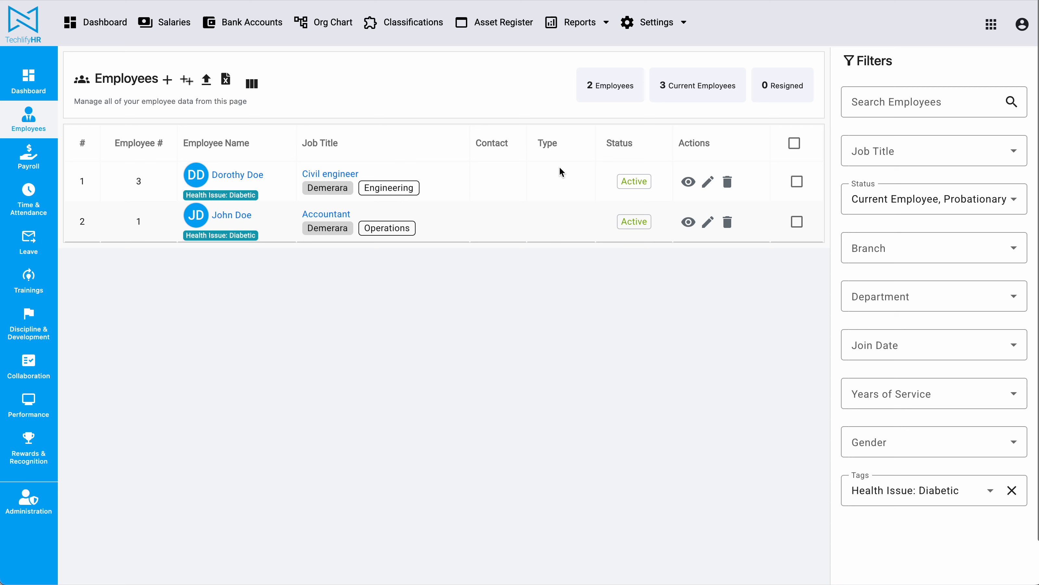
click(1015, 493)
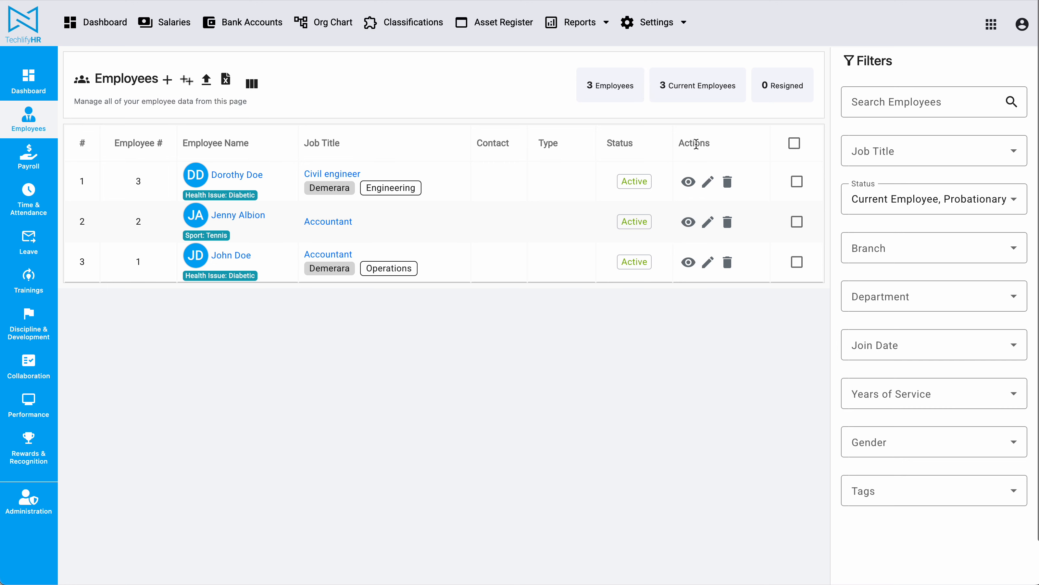
Set the civil engineer's status to Retired with the date 4/30/2025 and save it.
click(688, 181)
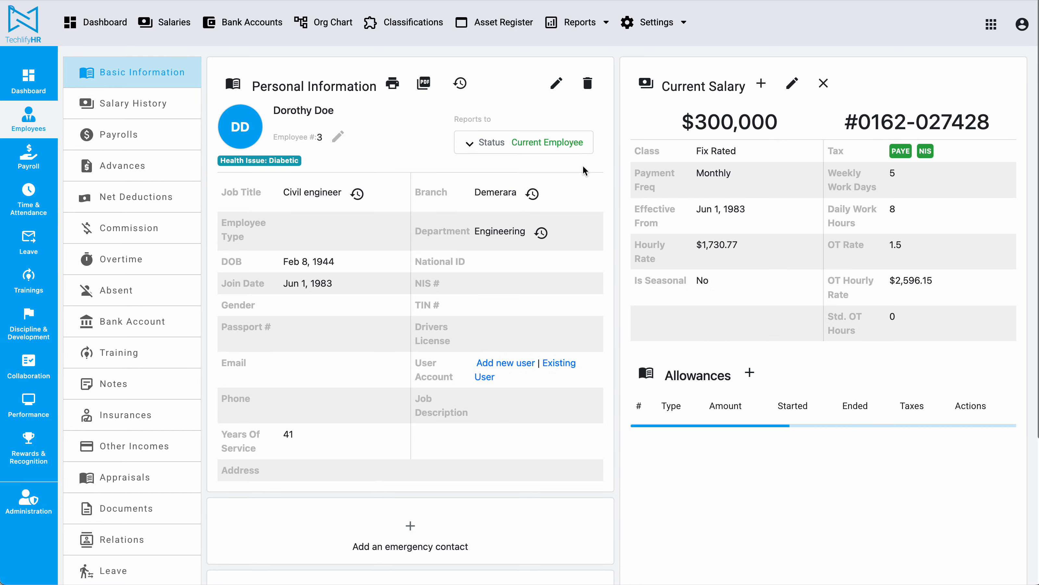
click(475, 142)
click(495, 206)
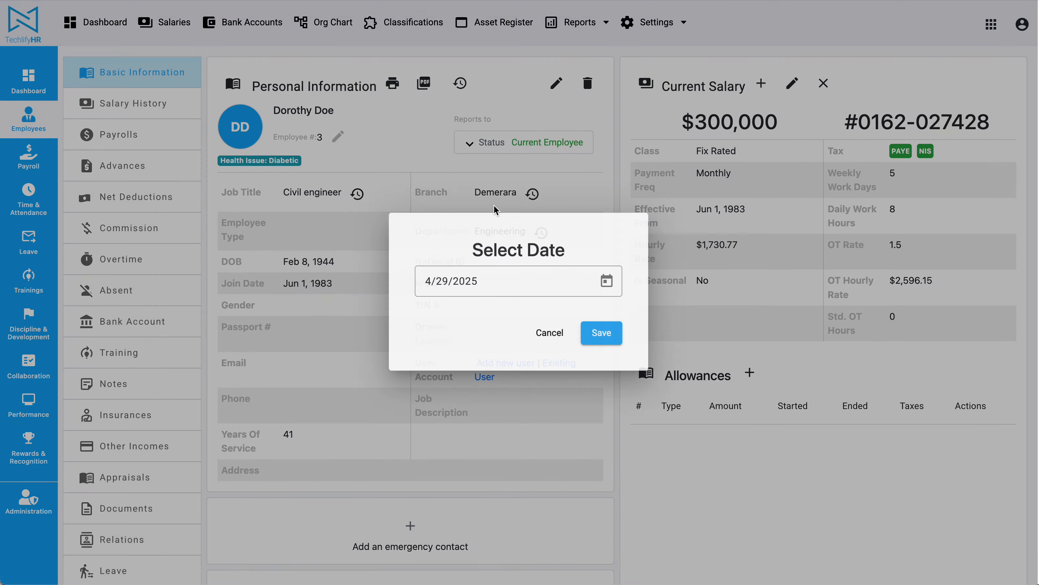
click(607, 281)
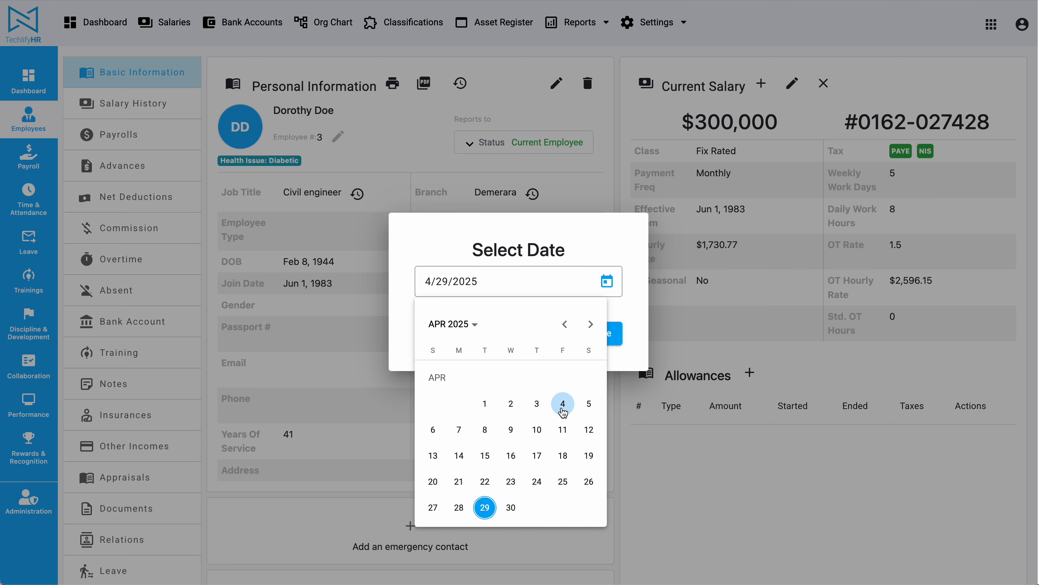
click(510, 508)
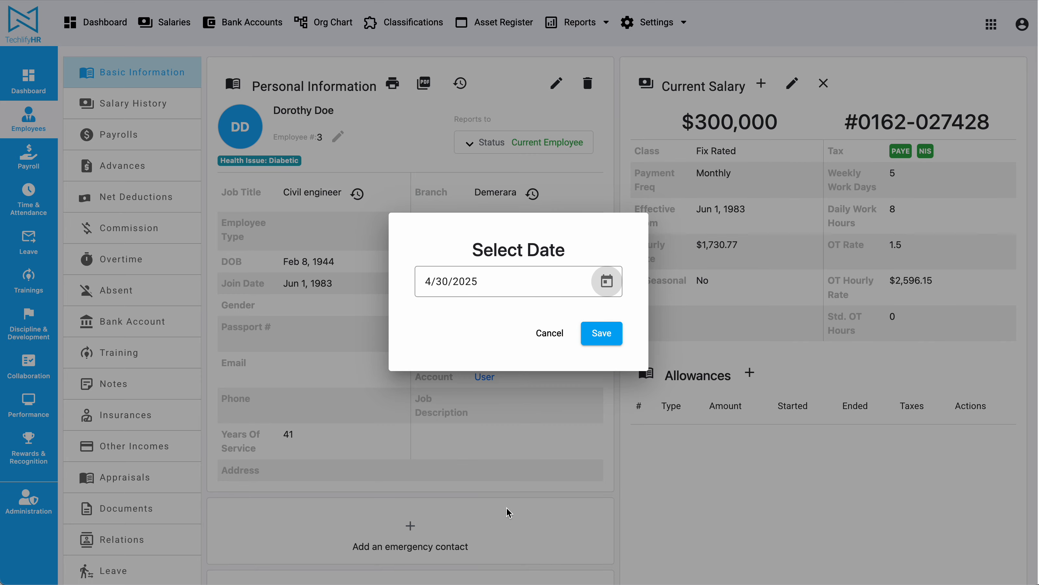
click(615, 341)
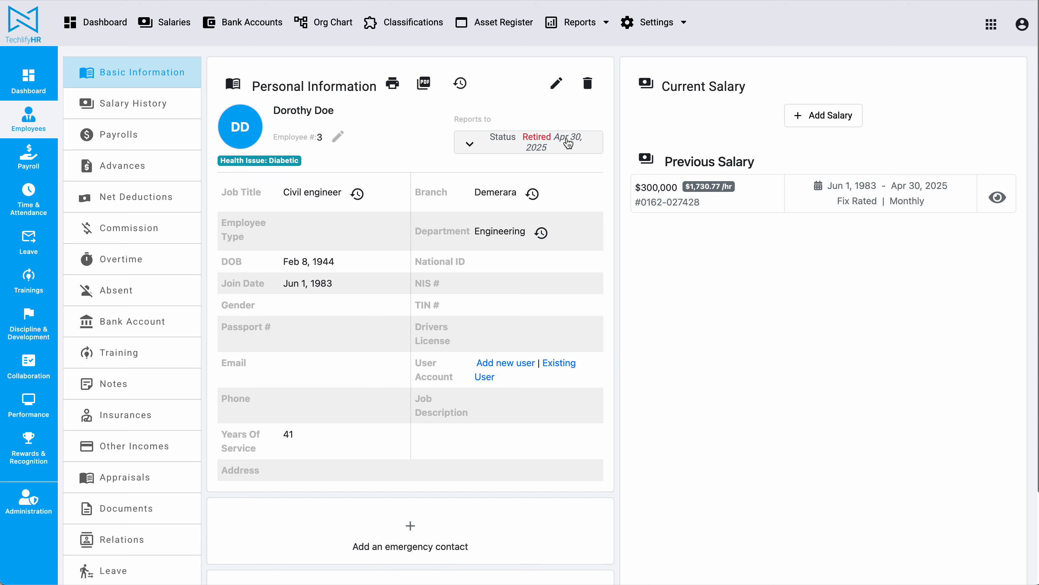
Review the effective and closed dates in the retired civil engineer's salary history and return to the basic information.
click(143, 107)
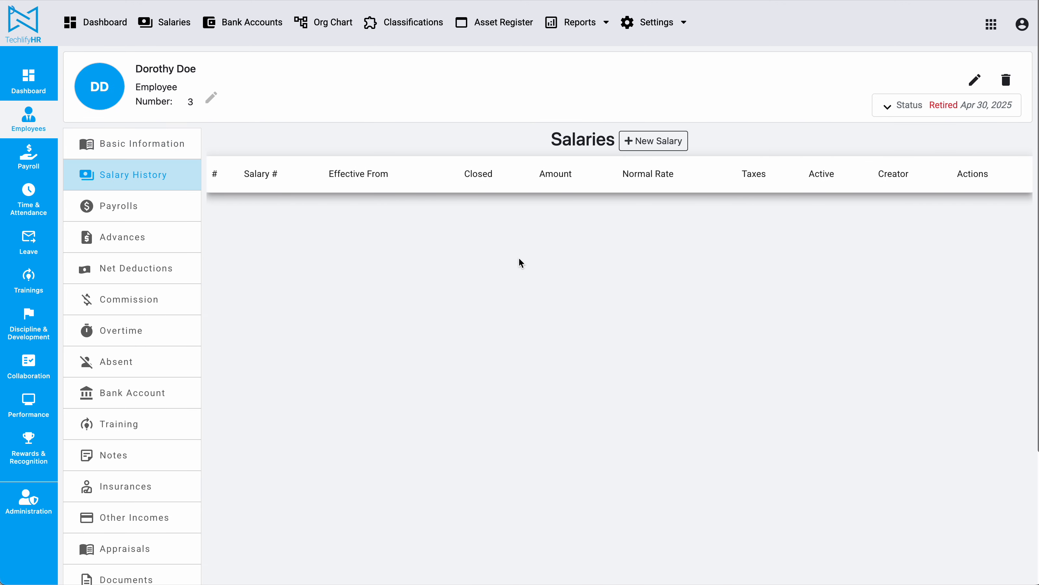
drag(403, 207, 465, 211)
double_click(440, 207)
double_click(409, 207)
click(460, 273)
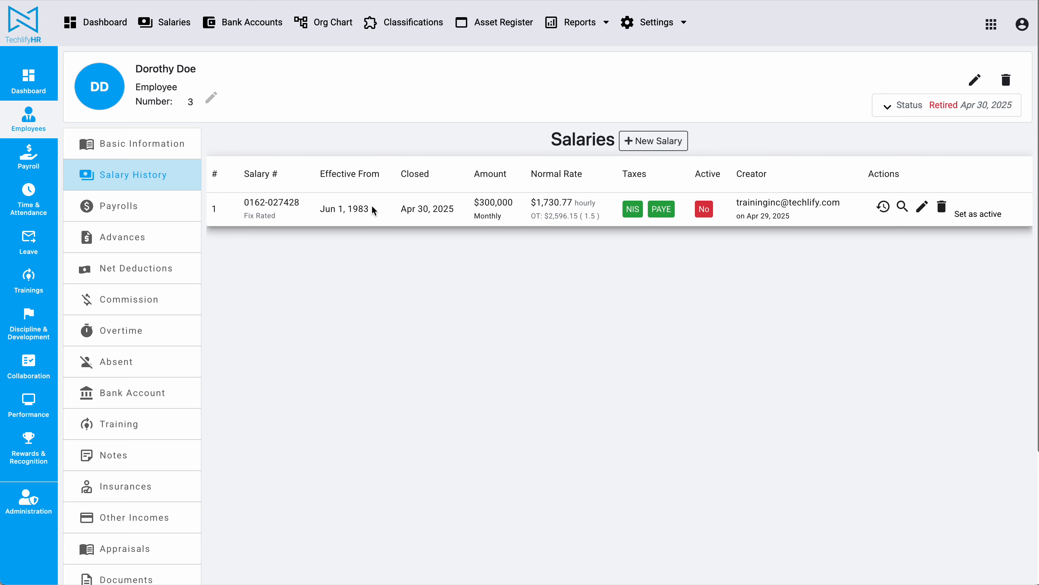
click(152, 144)
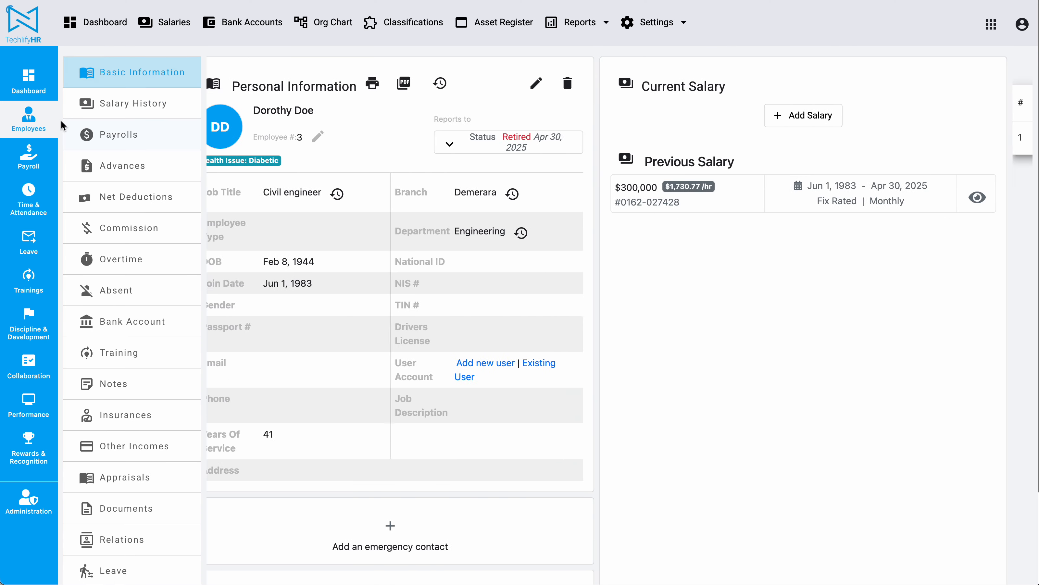
Return to the employee list and add Resigned to the statuses in its status filter.
click(35, 126)
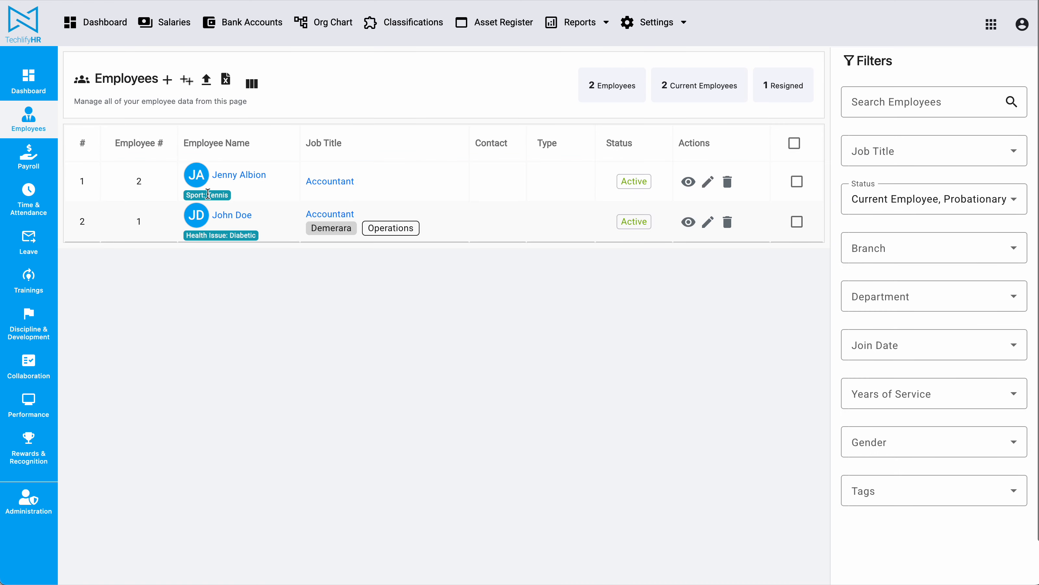
click(936, 199)
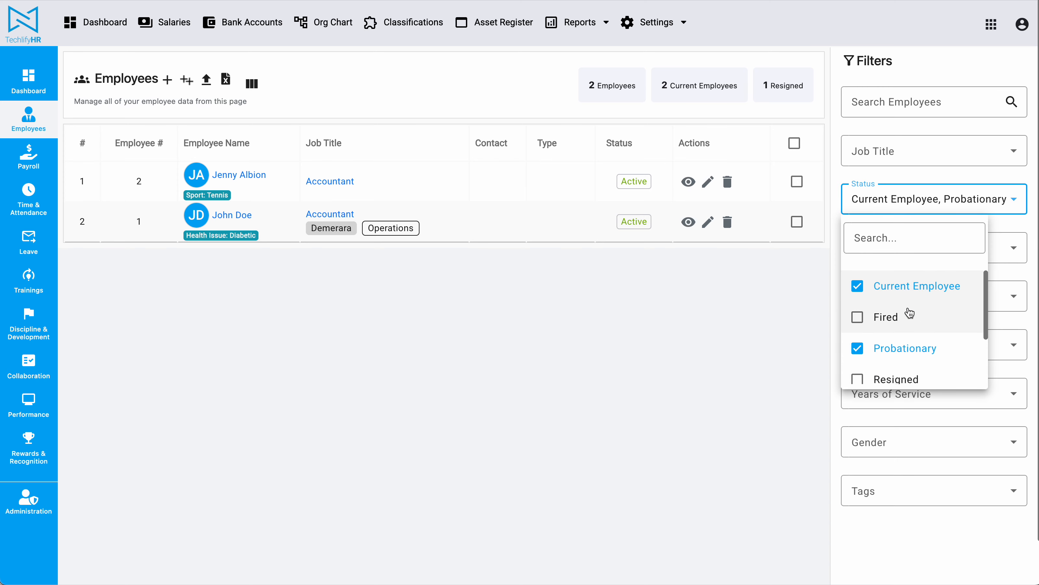
scroll(893, 307, down, 2)
scroll(898, 310, up, 2)
scroll(909, 314, down, 2)
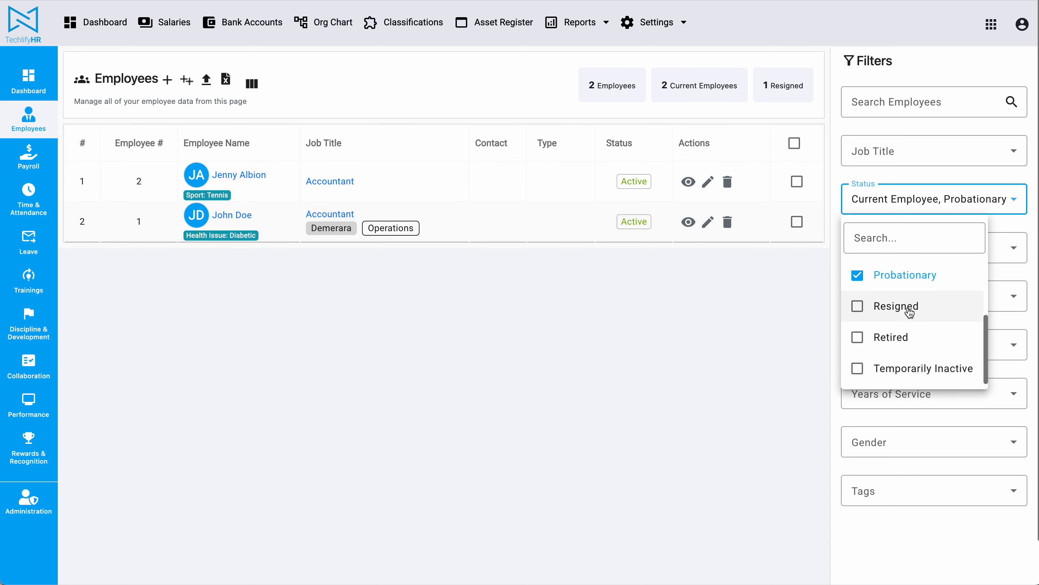
click(857, 307)
click(675, 358)
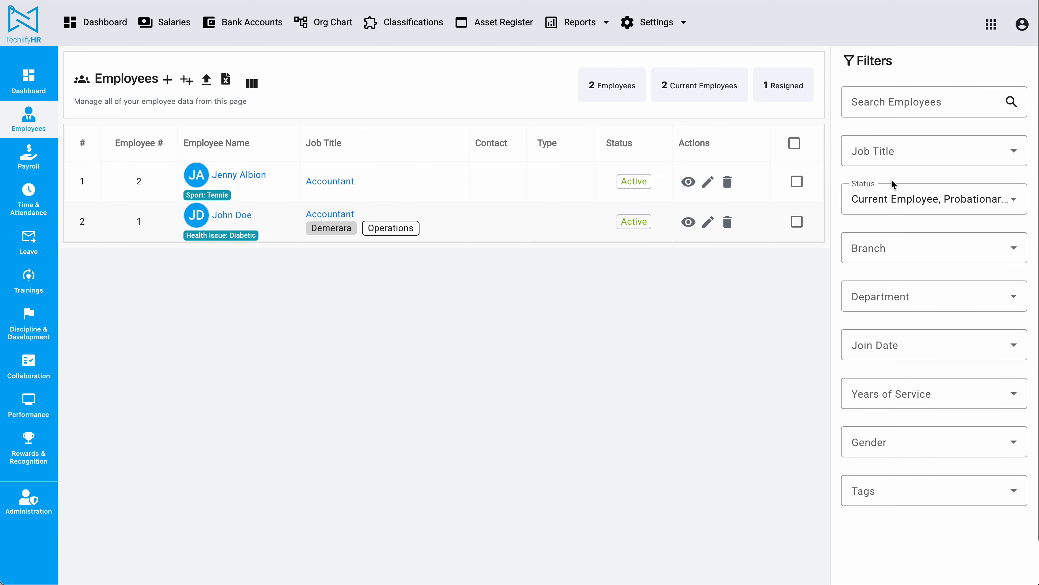
Add Retired to the status filter and remove Probationary and Current Employee from it.
click(893, 197)
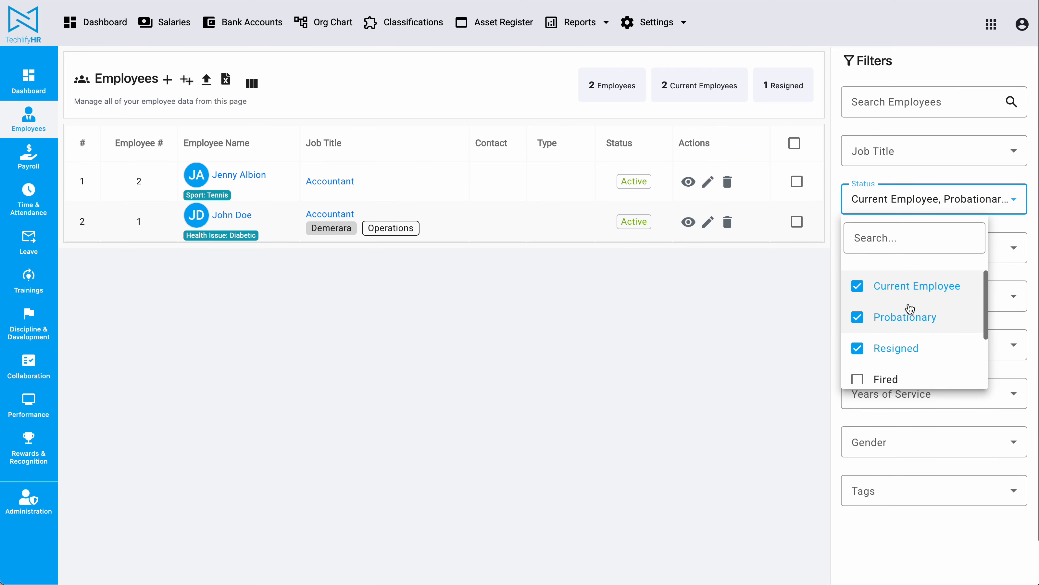
scroll(907, 307, down, 2)
click(881, 336)
scroll(882, 340, up, 2)
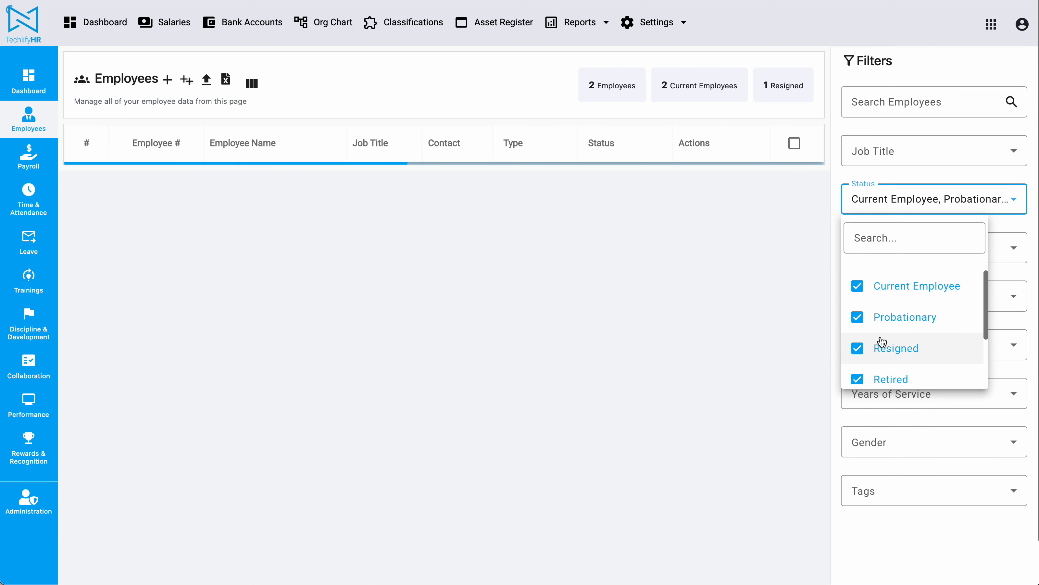
click(882, 317)
click(882, 289)
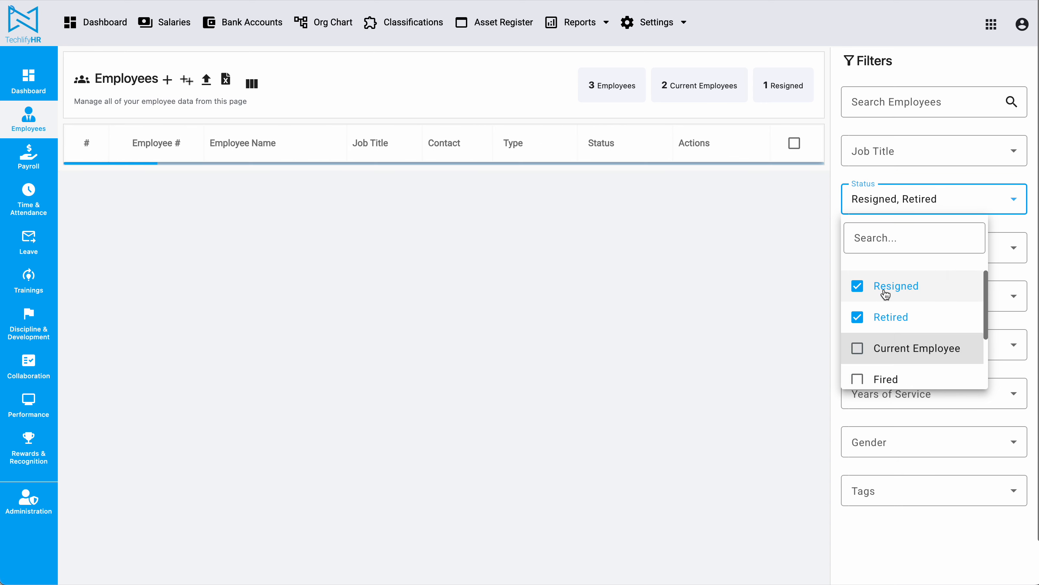
click(696, 353)
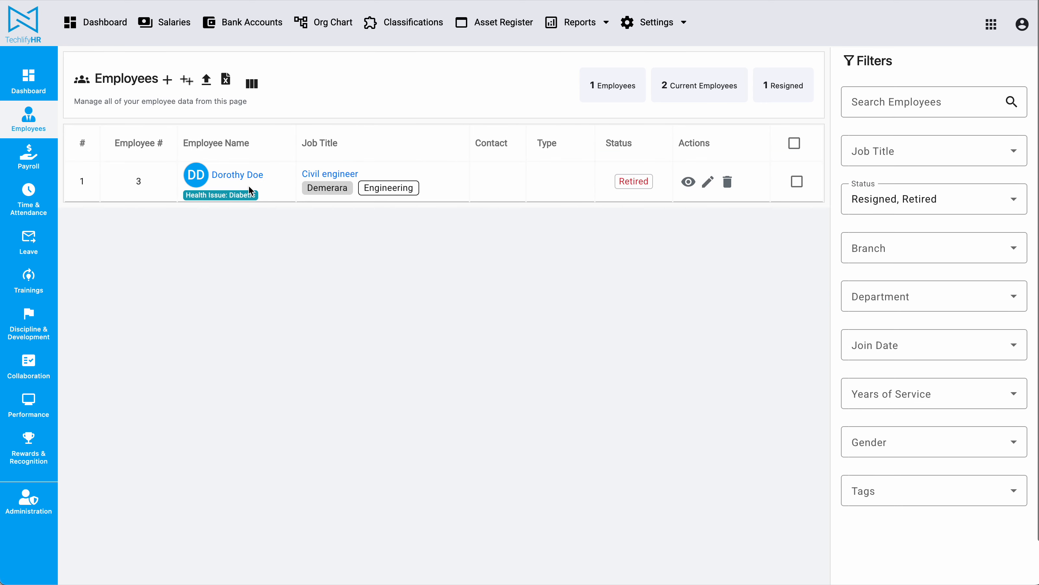
Open the retired civil engineer's profile, check the salary history and payrolls, and return to the basic information.
click(688, 181)
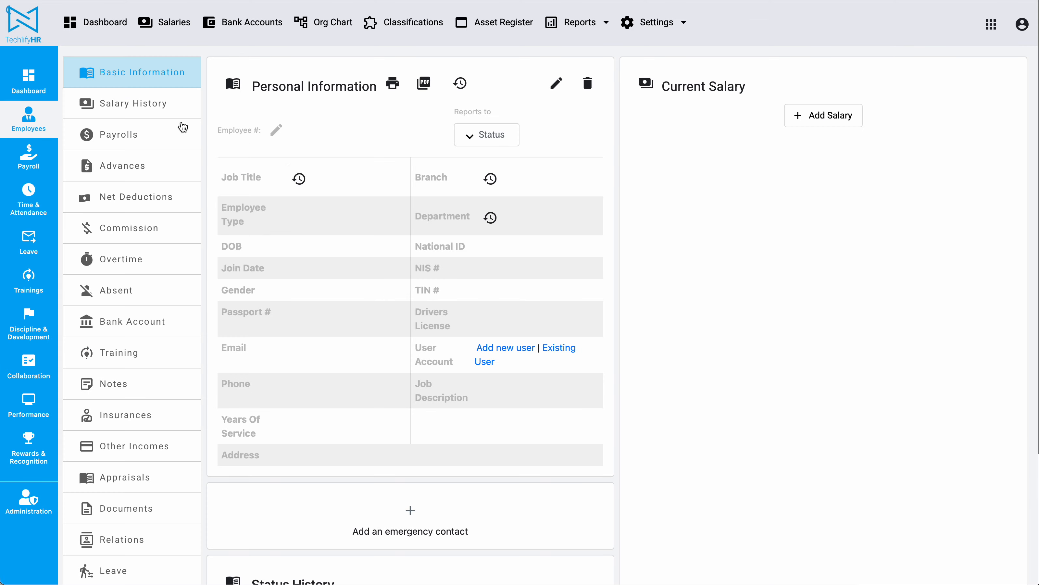
click(158, 104)
click(140, 206)
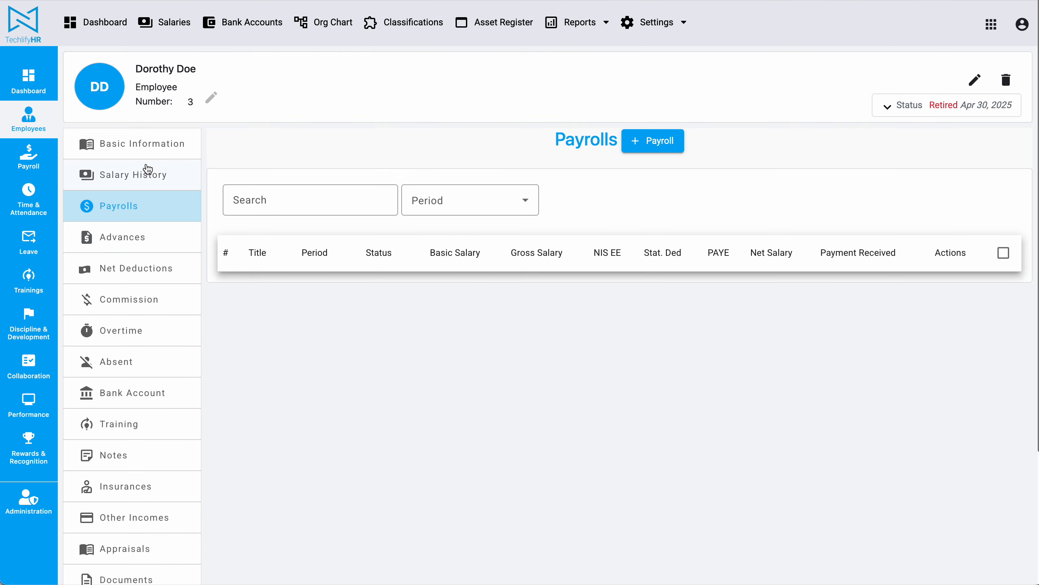
click(144, 145)
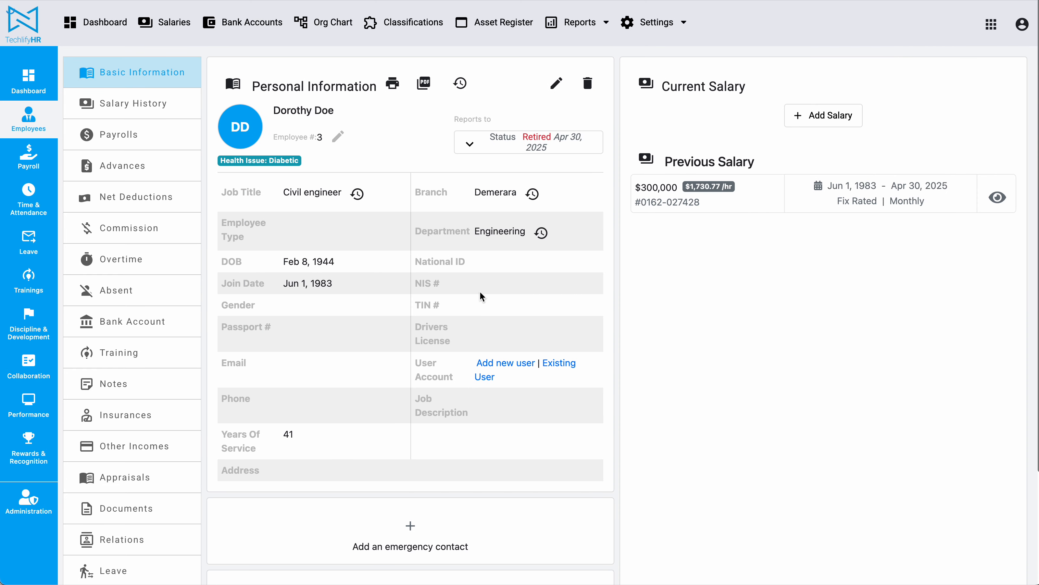